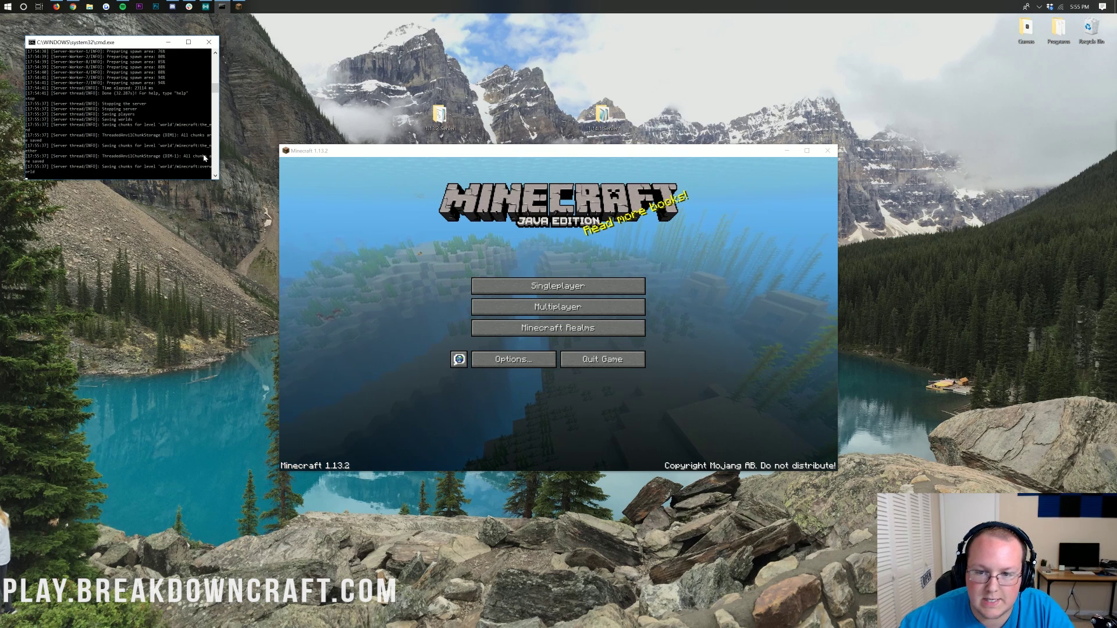
- Start the 1.13.2 server by running run.bat in its folder, and bring up the Minecraft 1.13.2 client
{"action": "key", "text": "Return"}
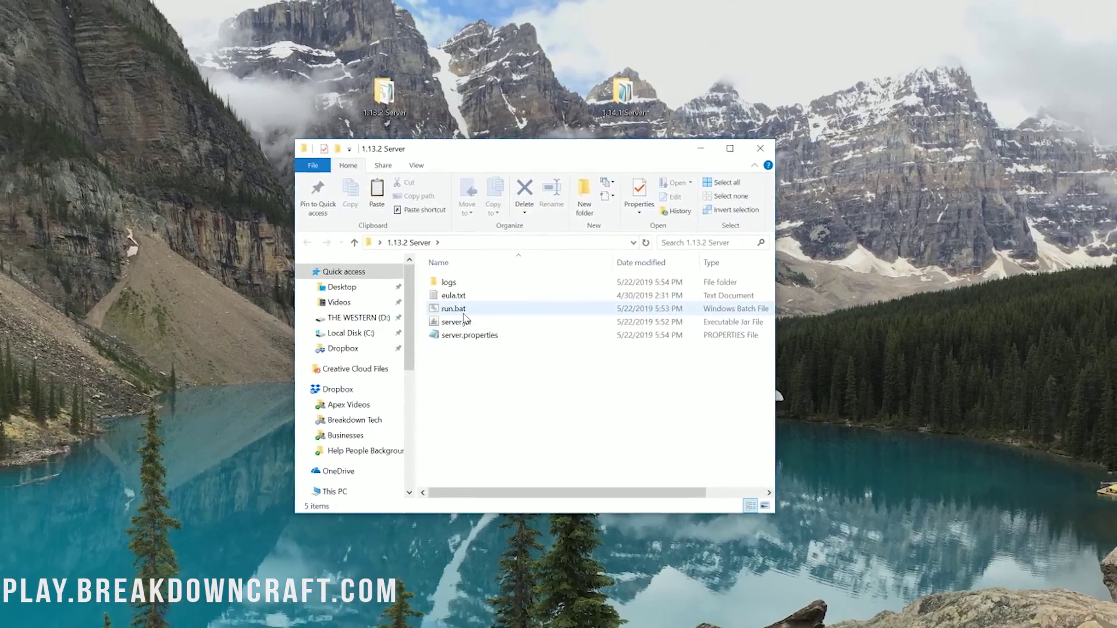
{"action": "double_click", "coordinate": [464, 310]}
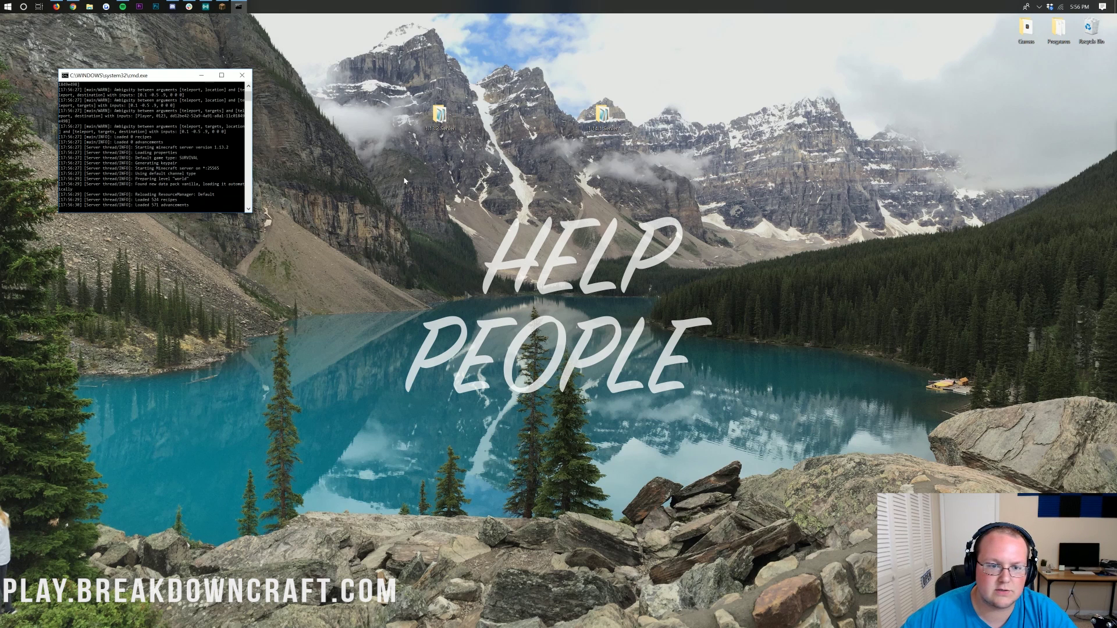
{"action": "left_click", "coordinate": [222, 6]}
{"action": "left_click", "coordinate": [577, 303]}
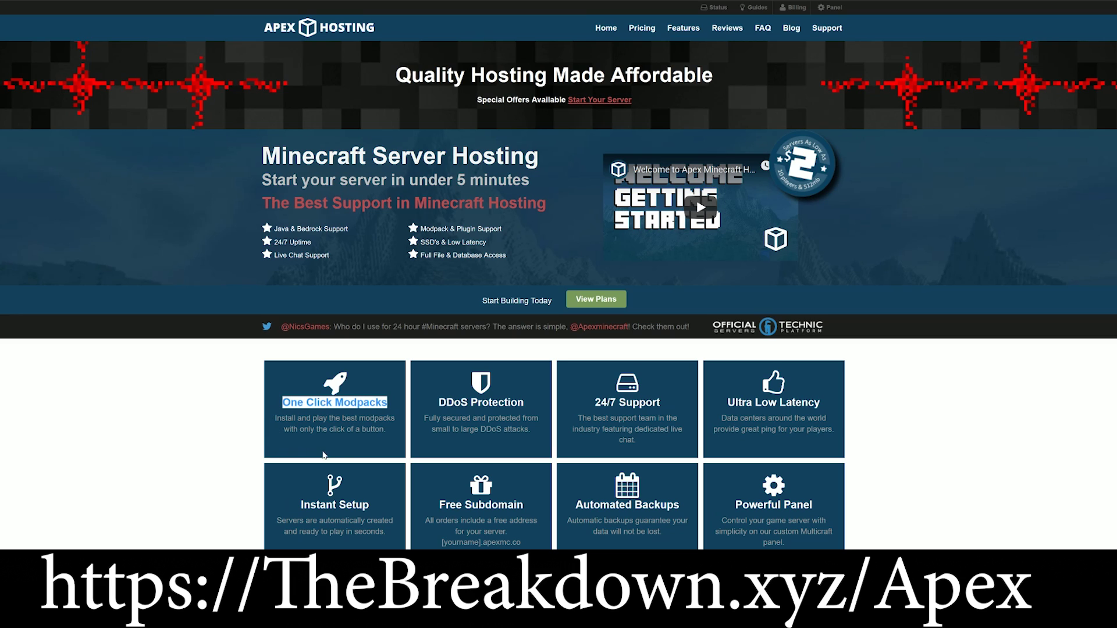
- Examine the Apex Hosting page, covering its features, server locations and the description of its CPU and SSD hardware
{"action": "scroll", "coordinate": [250, 389], "scroll_direction": "down", "scroll_amount": 8}
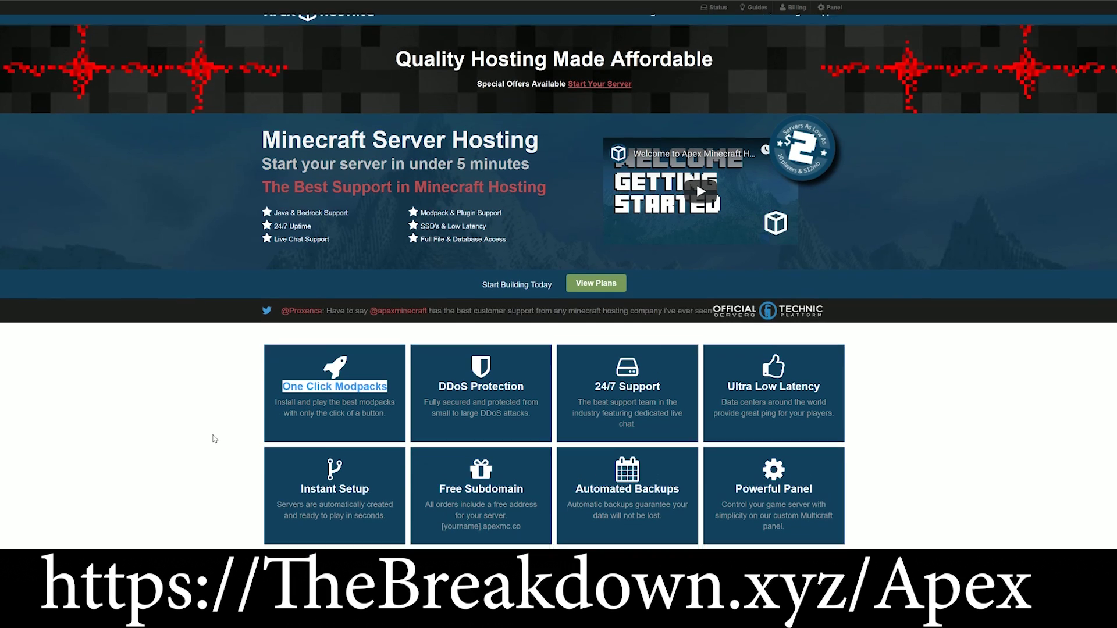
{"action": "scroll", "coordinate": [227, 404], "scroll_direction": "down", "scroll_amount": 2}
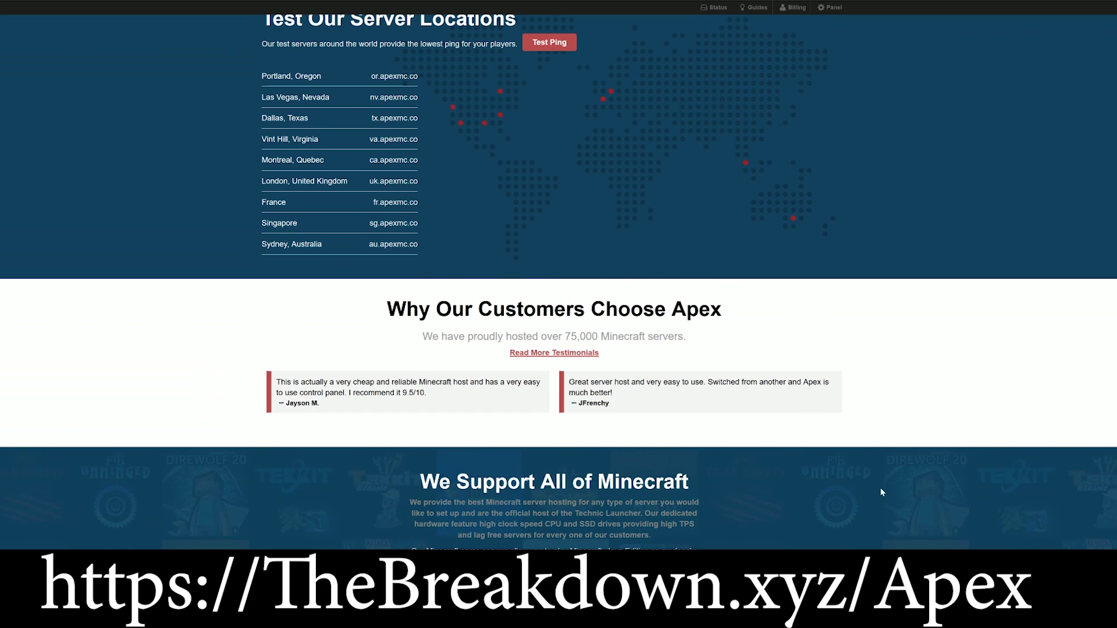
{"action": "scroll", "coordinate": [880, 492], "scroll_direction": "down", "scroll_amount": 4}
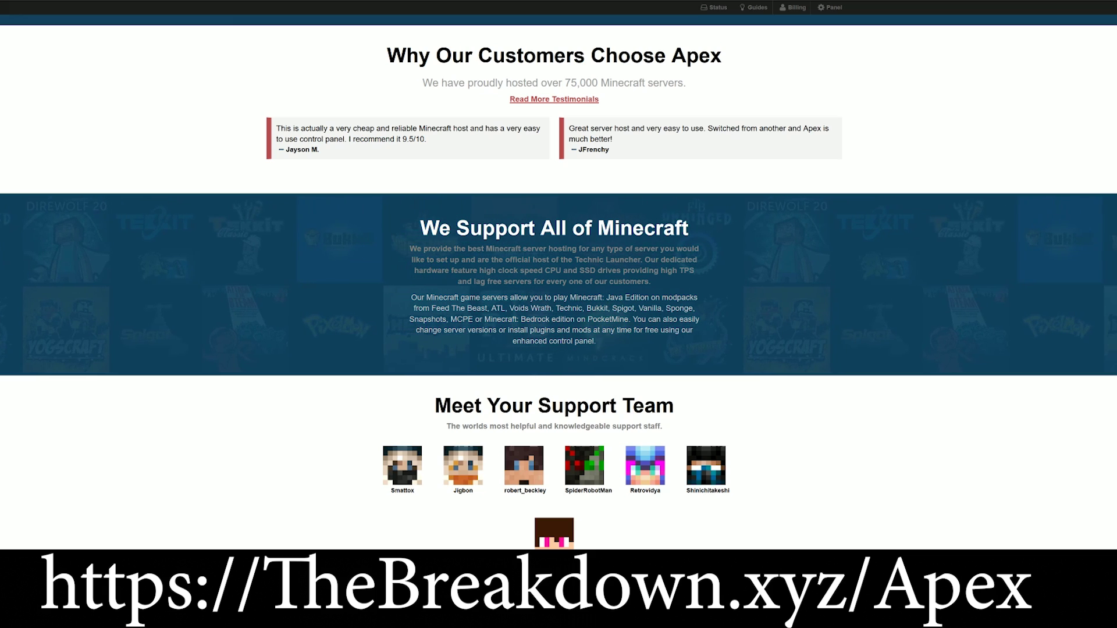
{"action": "left_click_drag", "start_coordinate": [451, 271], "coordinate": [620, 271]}
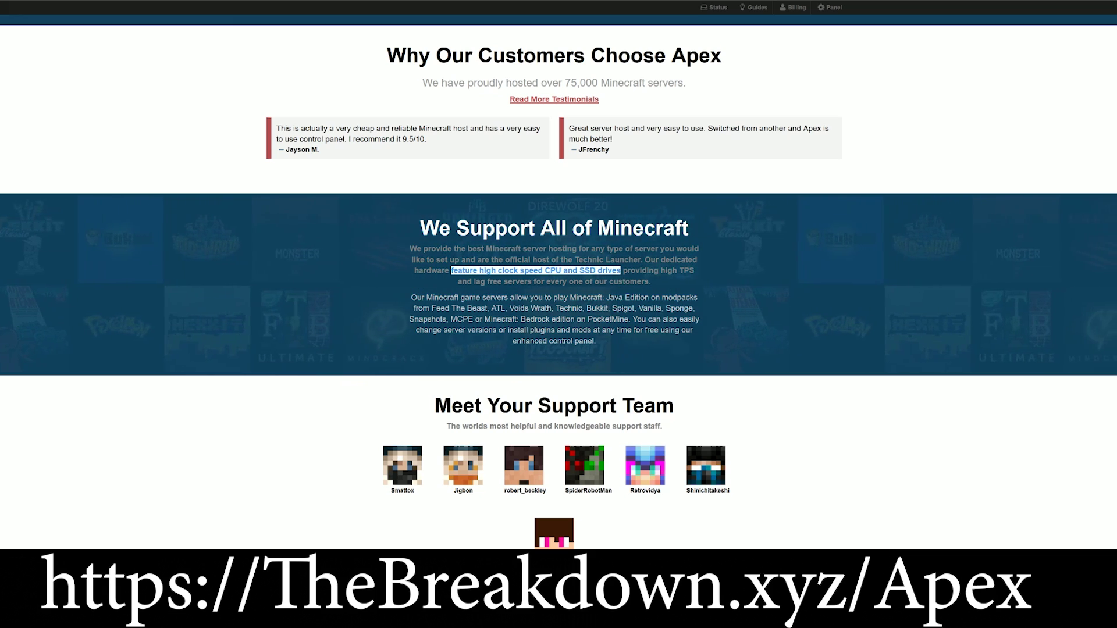
{"action": "left_click", "coordinate": [817, 330]}
{"action": "scroll", "coordinate": [817, 330], "scroll_direction": "up", "scroll_amount": 4}
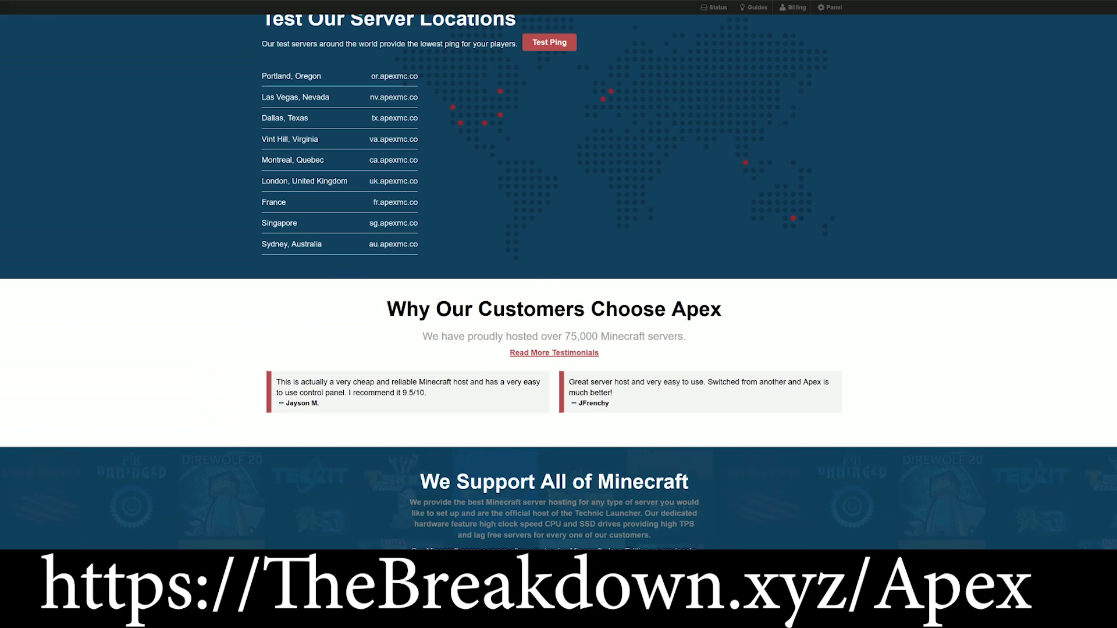
{"action": "scroll", "coordinate": [884, 449], "scroll_direction": "down", "scroll_amount": 4}
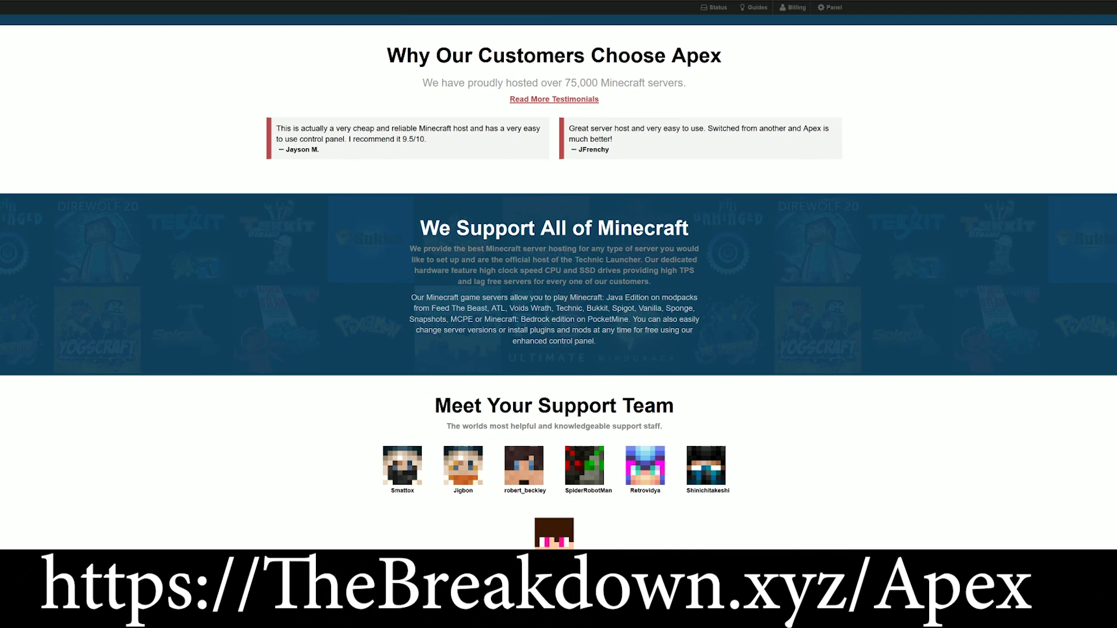
{"action": "left_click_drag", "start_coordinate": [452, 270], "coordinate": [620, 271]}
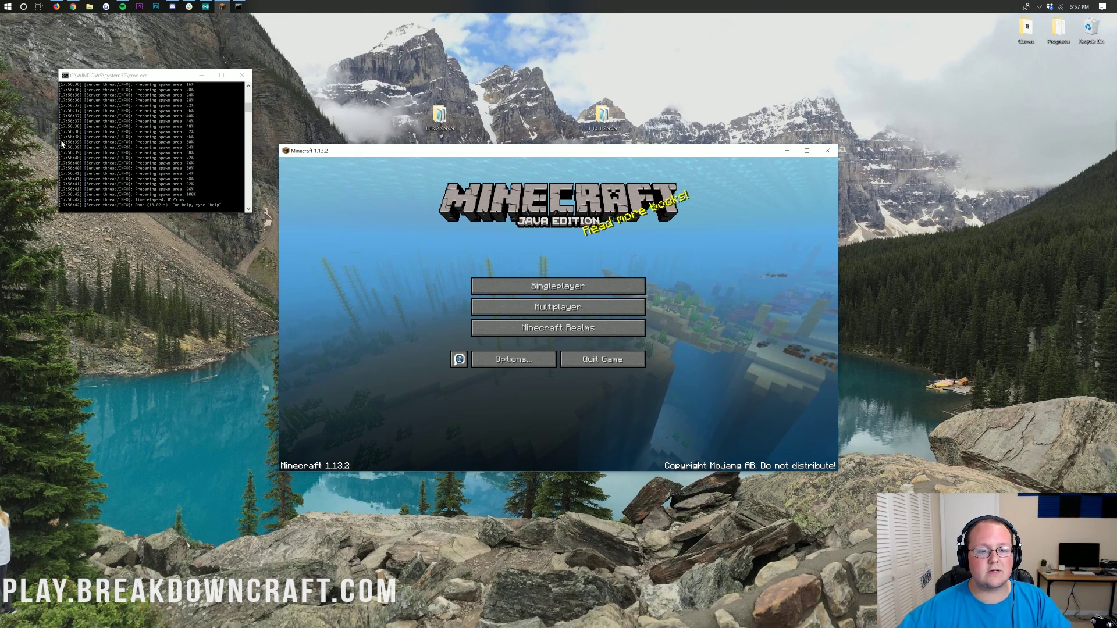
- Join the locally running 1.13.2 server through a direct multiplayer connection
{"action": "left_click", "coordinate": [558, 306]}
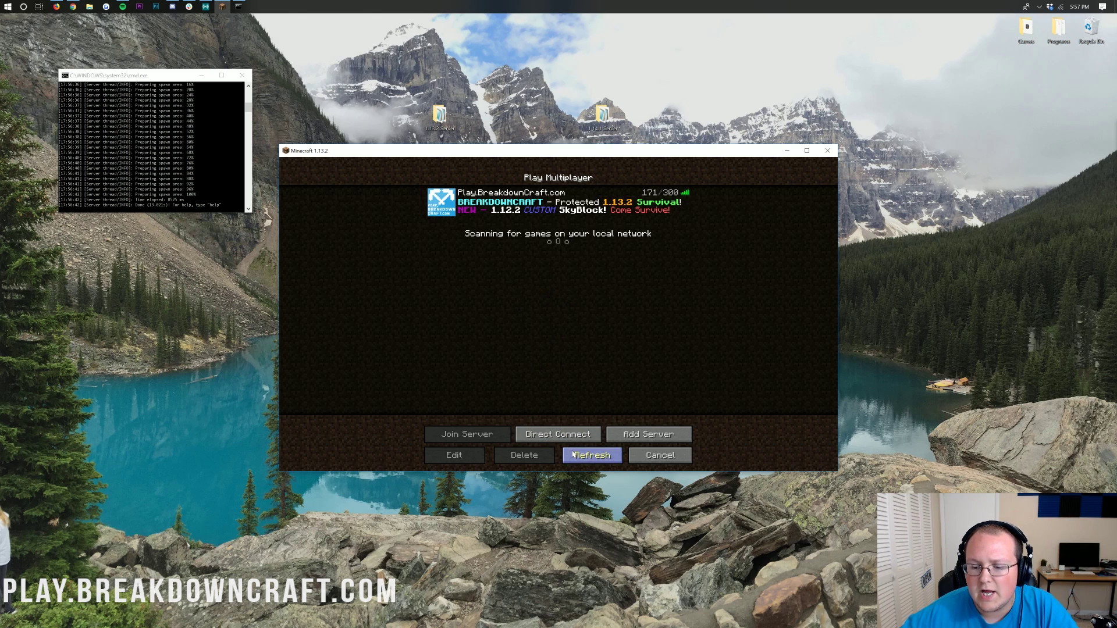
{"action": "left_click", "coordinate": [552, 435]}
{"action": "left_click", "coordinate": [553, 339]}
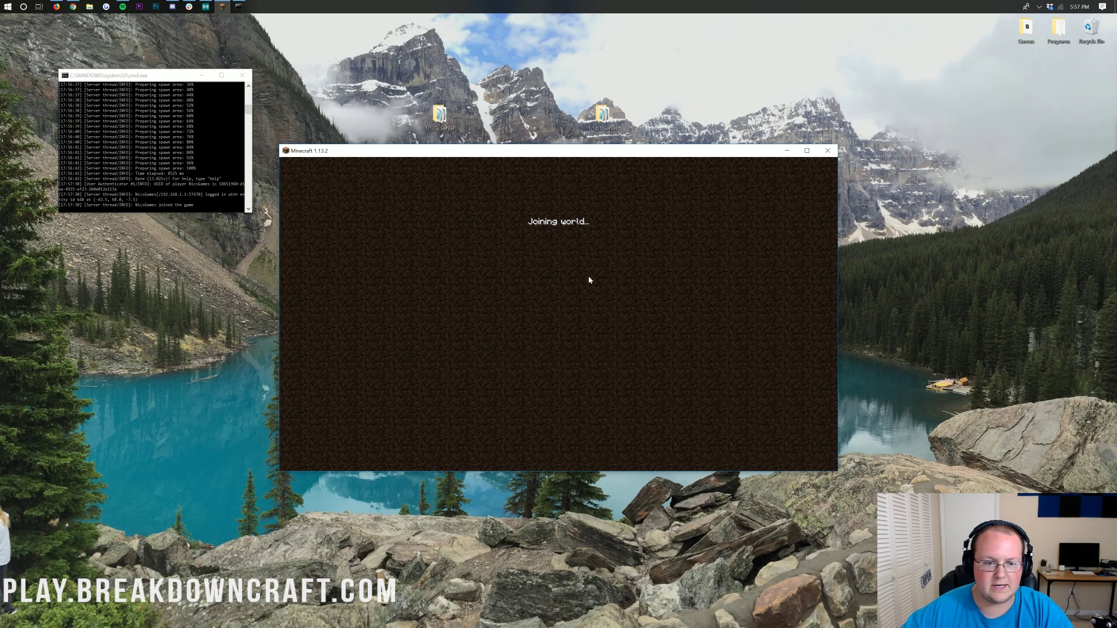
- Release the pointer from the game and make the player a server operator from the server console
{"action": "key", "text": "e"}
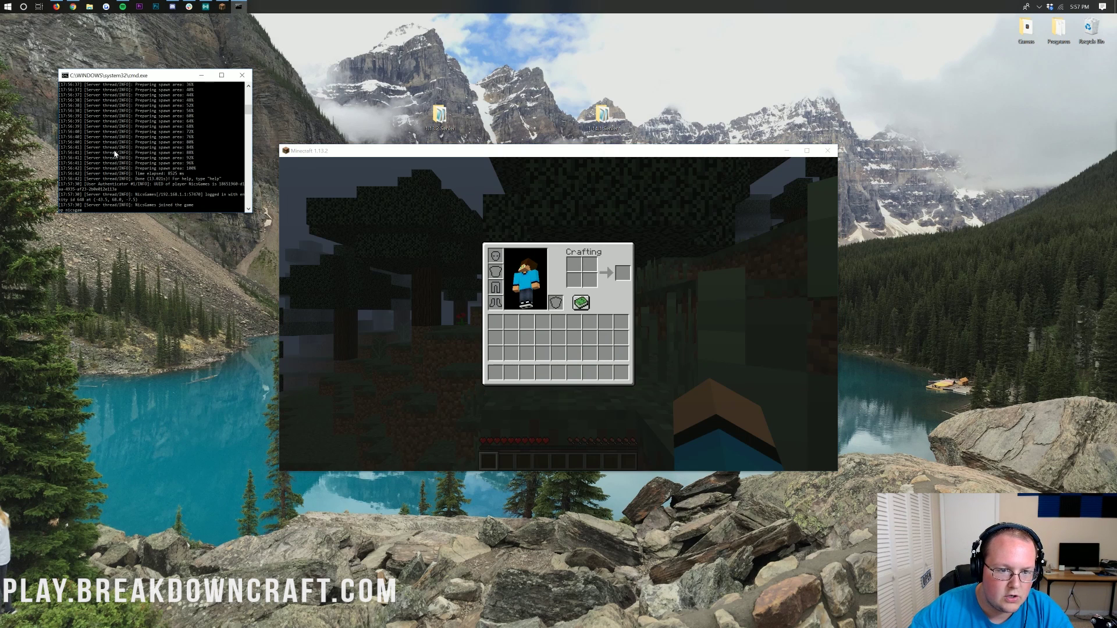
{"action": "type", "text": "es"}
{"action": "key", "text": "Return"}
{"action": "left_click", "coordinate": [382, 298]}
- Return to the game and set the player's own game mode to Creative with the gamemode command
{"action": "type", "text": "e/"}
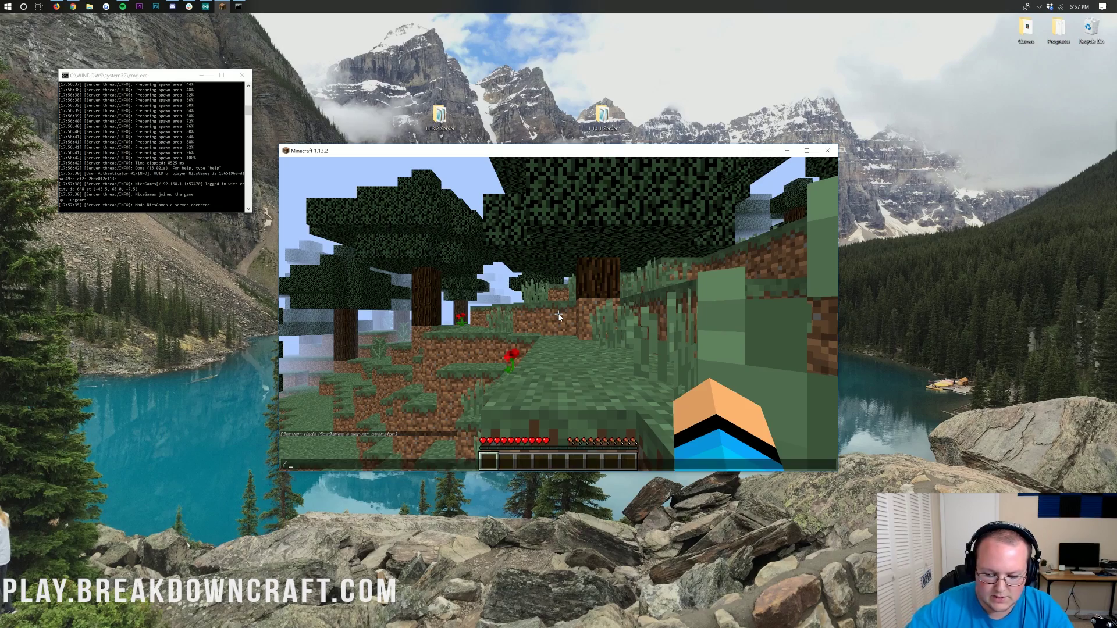
{"action": "type", "text": "gamemode"}
{"action": "key", "text": "Tab"}
{"action": "key", "text": "Return"}
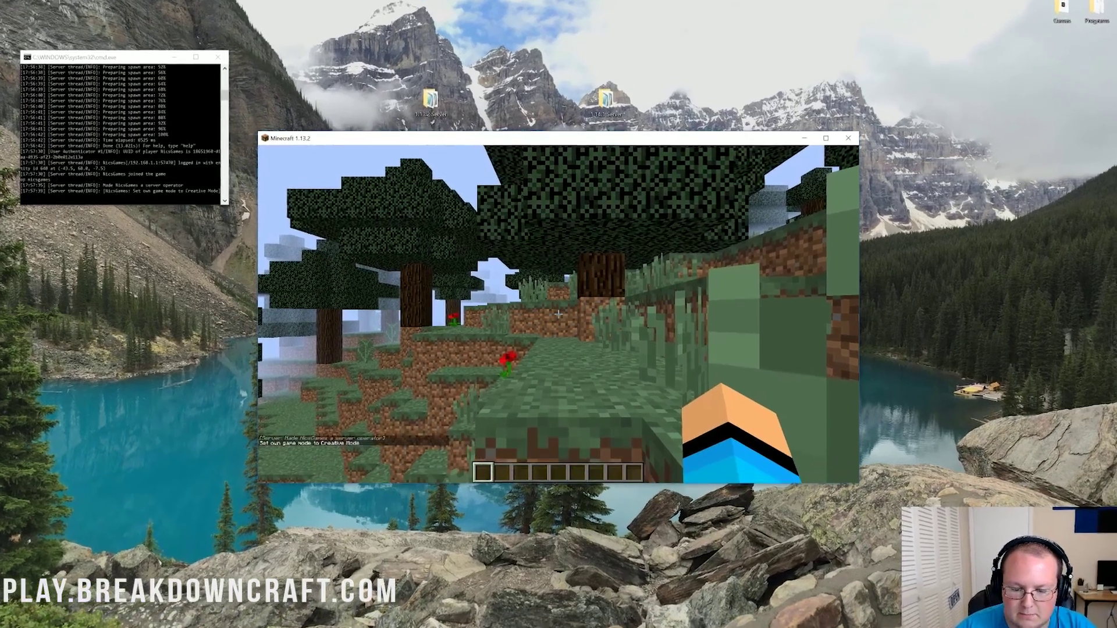
- Search the creative inventory for "dia" and put a stack of Block of Diamond in the middle hotbar slot
{"action": "key", "text": "e"}
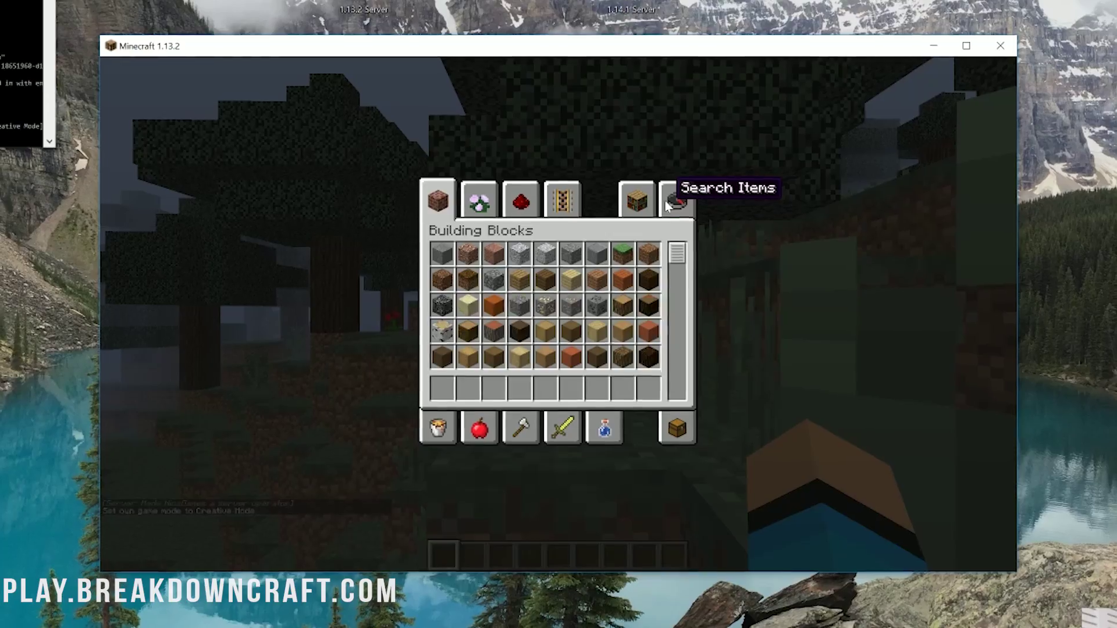
{"action": "left_click", "coordinate": [667, 206]}
{"action": "type", "text": "dia"}
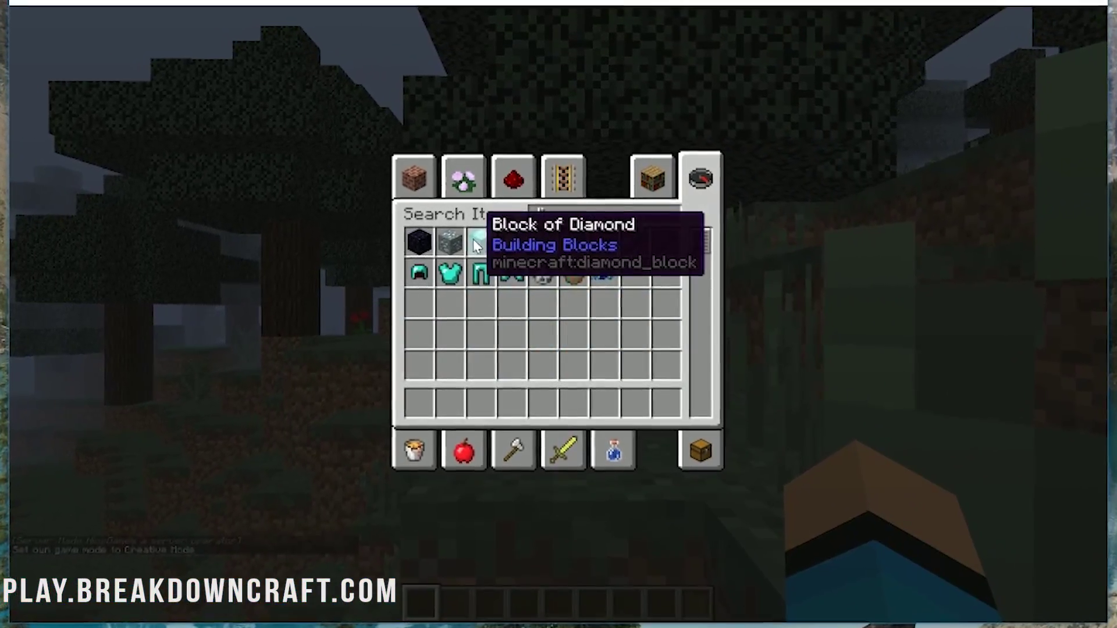
{"action": "left_click", "coordinate": [474, 241]}
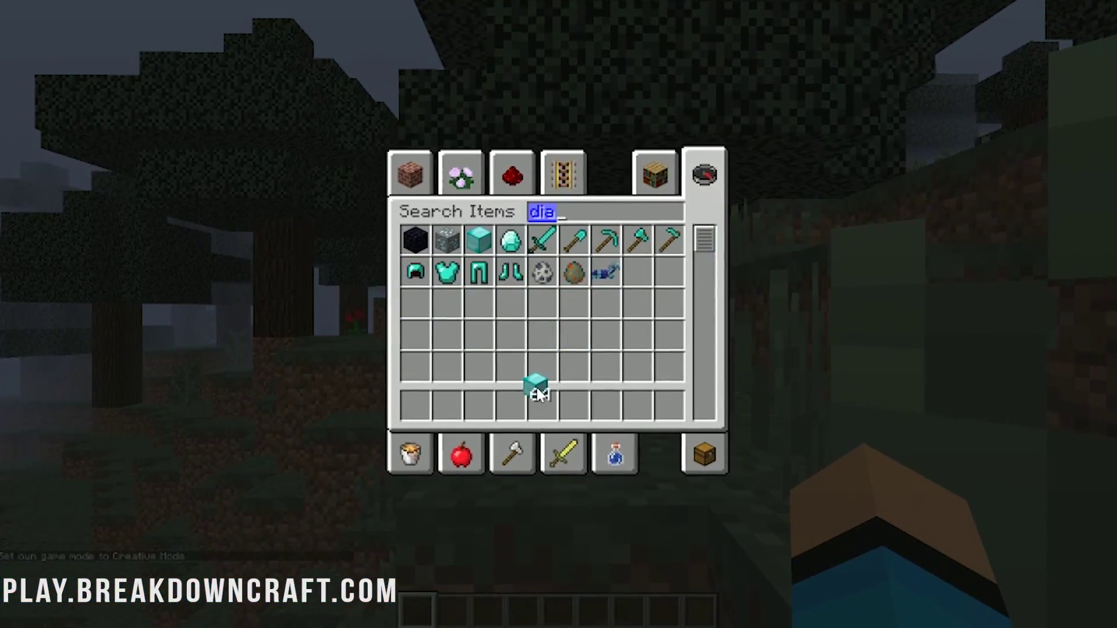
{"action": "key", "text": "e"}
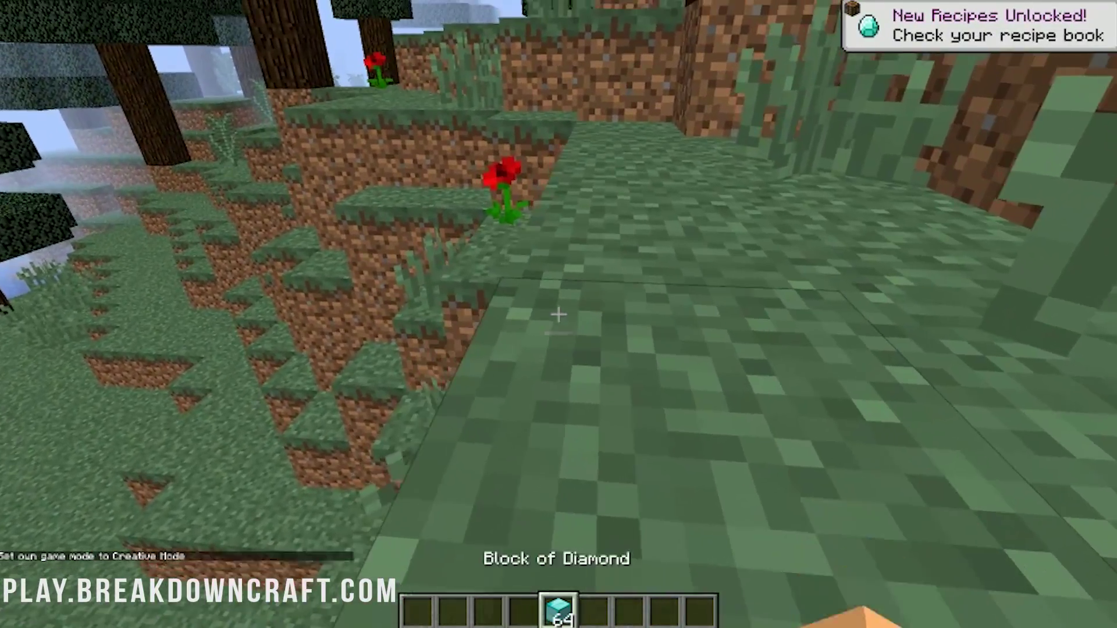
- Build a tall tower of diamond blocks on the hillside with side branches near its upper end
{"action": "right_click", "coordinate": [559, 314]}
{"action": "key", "text": "space"}
{"action": "right_click", "coordinate": [559, 315]}
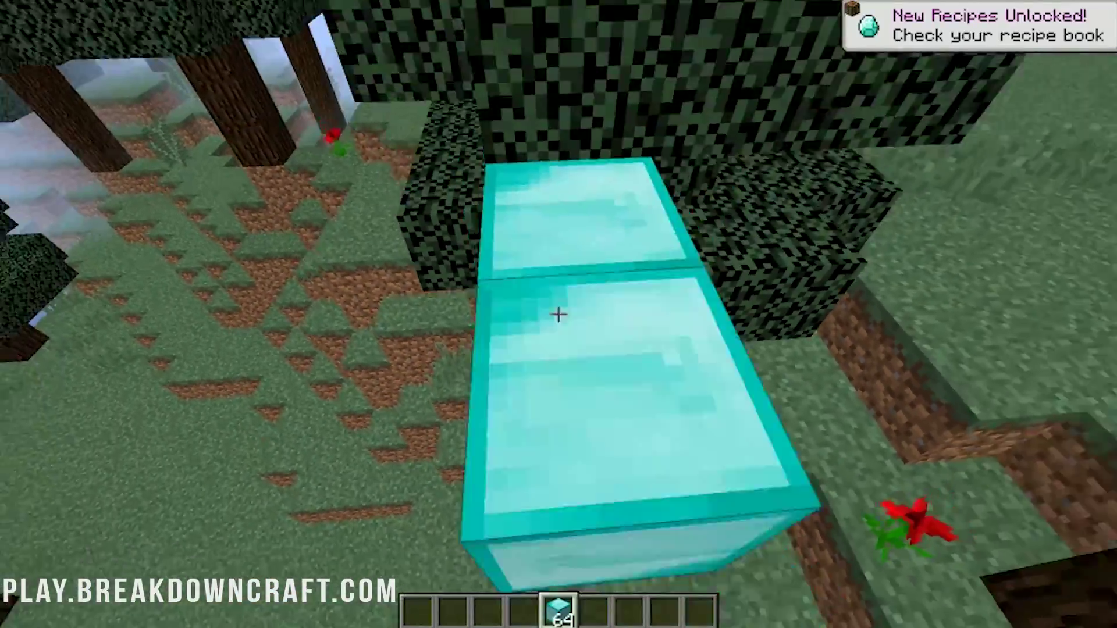
{"action": "right_click", "coordinate": [559, 314]}
{"action": "key", "text": "space"}
{"action": "right_click", "coordinate": [558, 315]}
{"action": "right_click", "coordinate": [559, 314]}
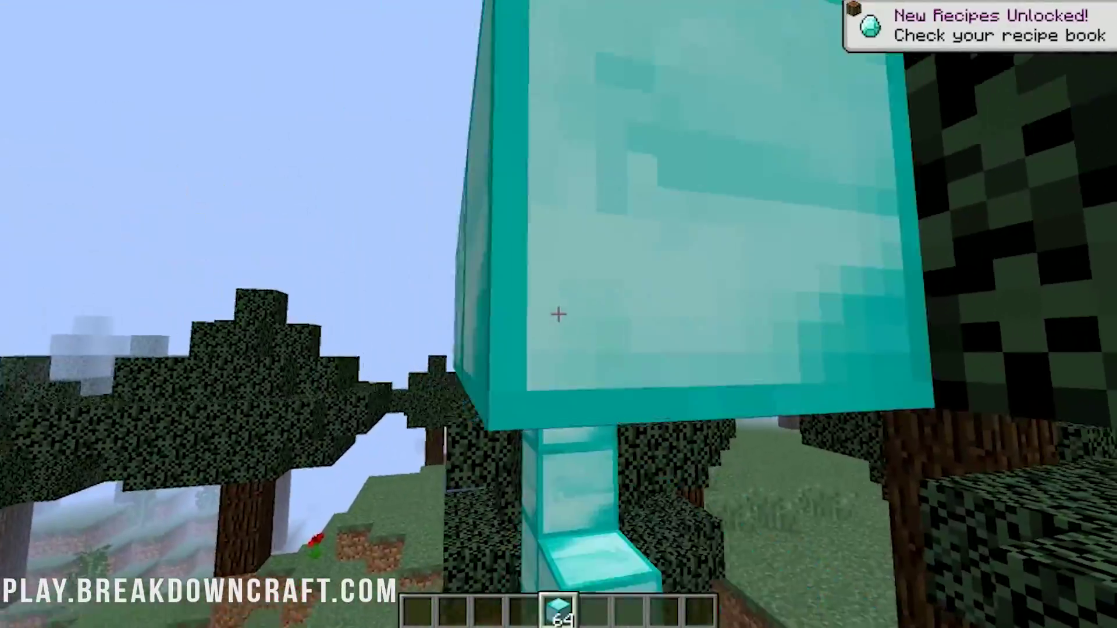
{"action": "right_click", "coordinate": [559, 314]}
{"action": "right_click", "coordinate": [559, 314]}
{"action": "right_click", "coordinate": [558, 315]}
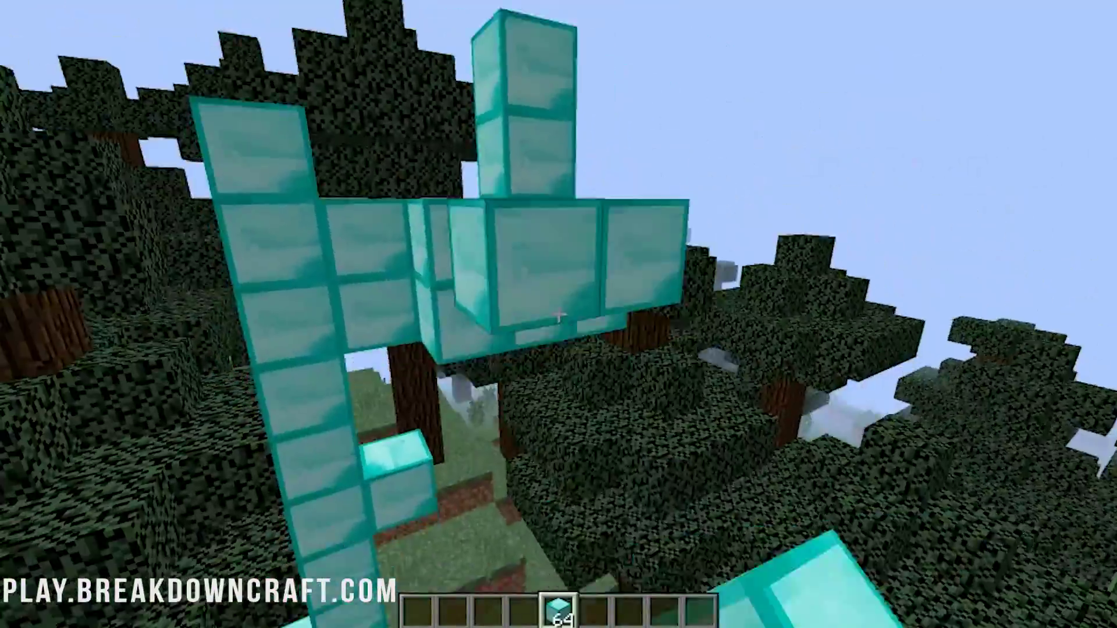
{"action": "right_click", "coordinate": [558, 314]}
{"action": "right_click", "coordinate": [558, 314]}
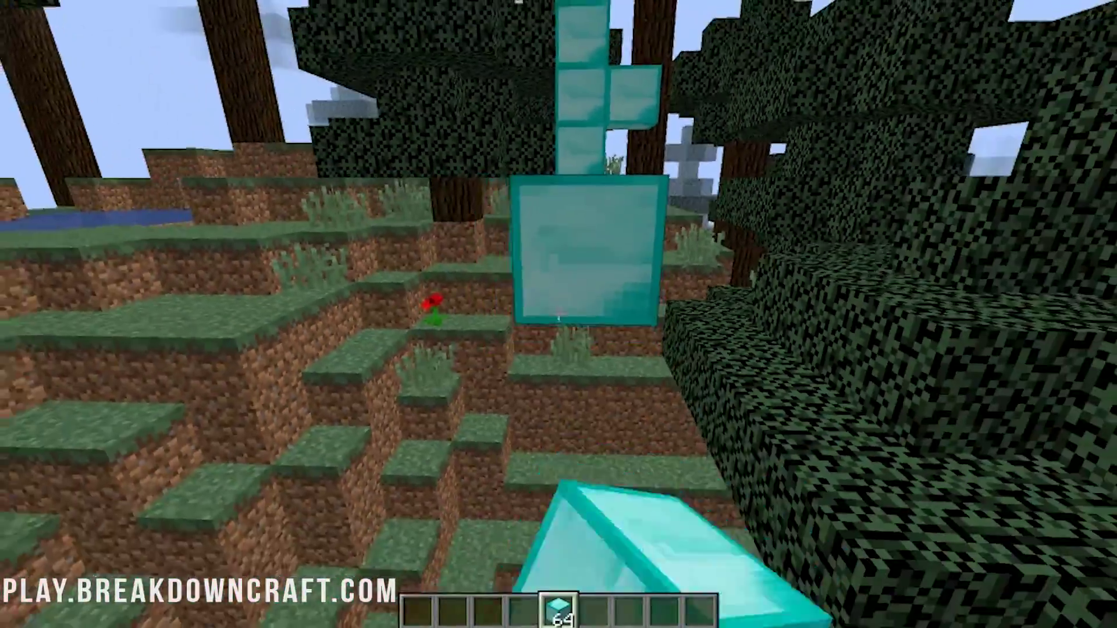
- Lay a long horizontal row of diamond blocks out from the tower's base, with side blocks at its far end
{"action": "right_click", "coordinate": [558, 315]}
{"action": "right_click", "coordinate": [558, 314]}
{"action": "right_click", "coordinate": [559, 314]}
{"action": "right_click", "coordinate": [558, 314]}
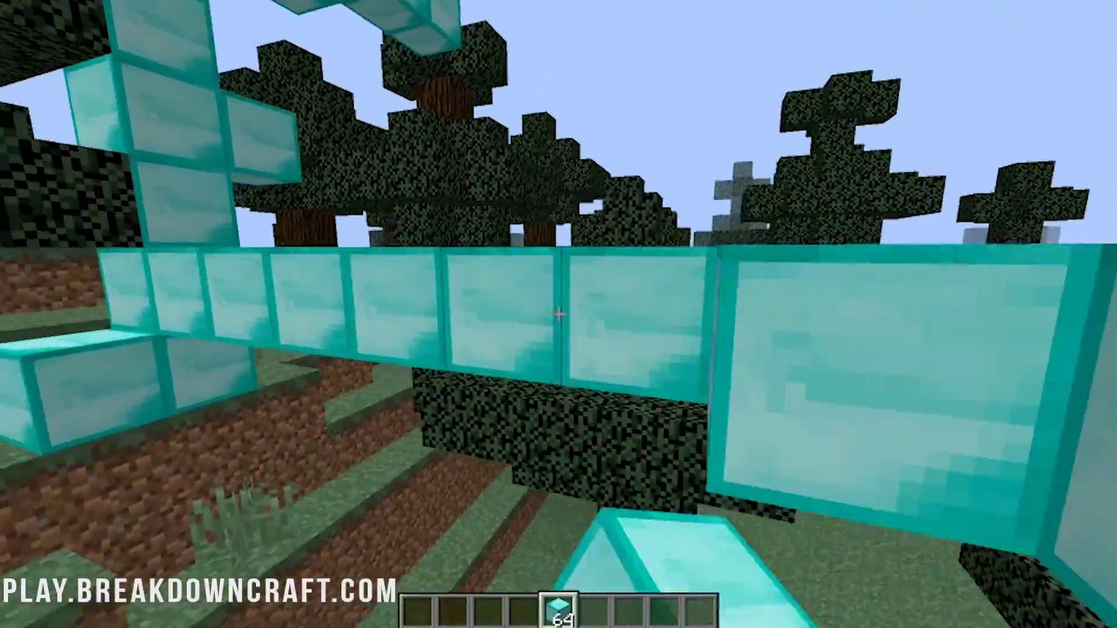
{"action": "right_click", "coordinate": [559, 314]}
{"action": "right_click", "coordinate": [559, 314]}
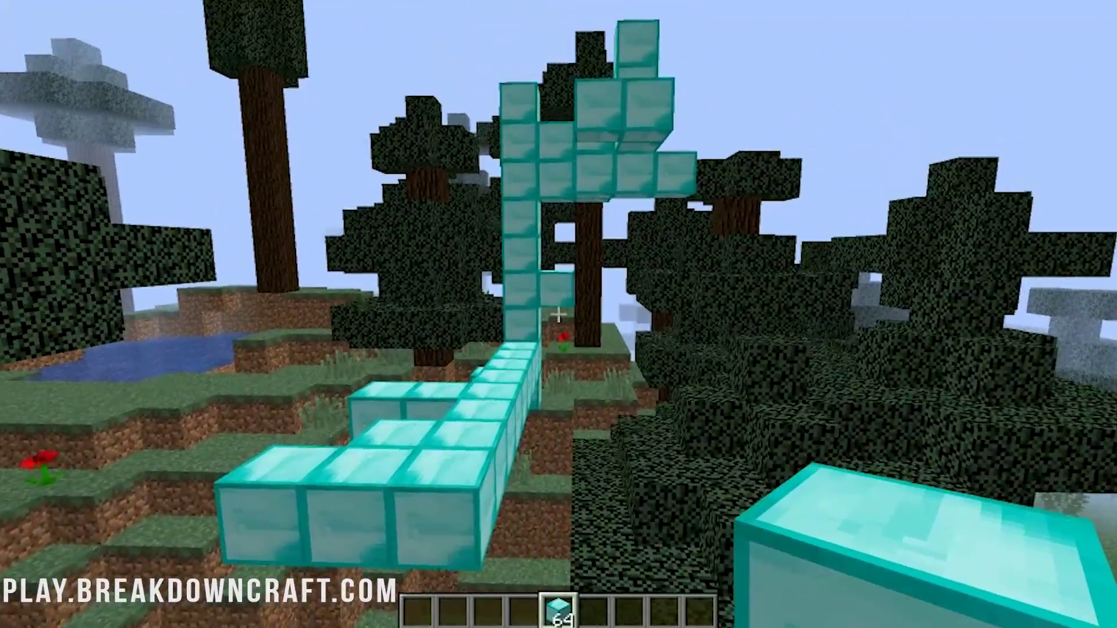
- Raise the render distance in the video settings and go back to the game to view the diamond structure
{"action": "key", "text": "Escape"}
{"action": "left_click", "coordinate": [462, 312]}
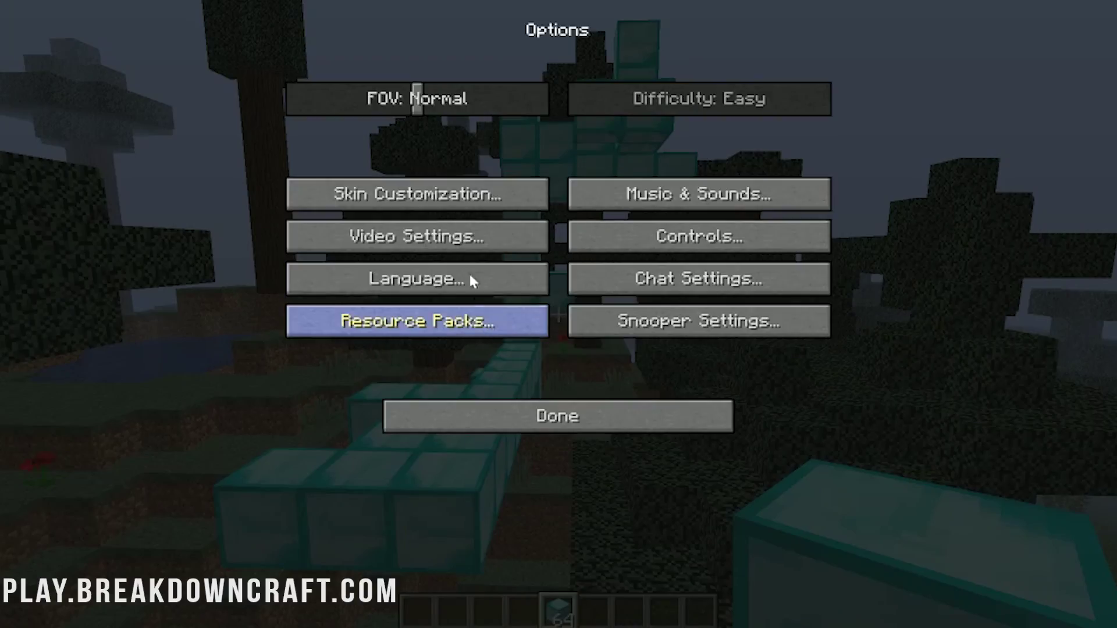
{"action": "left_click", "coordinate": [506, 236]}
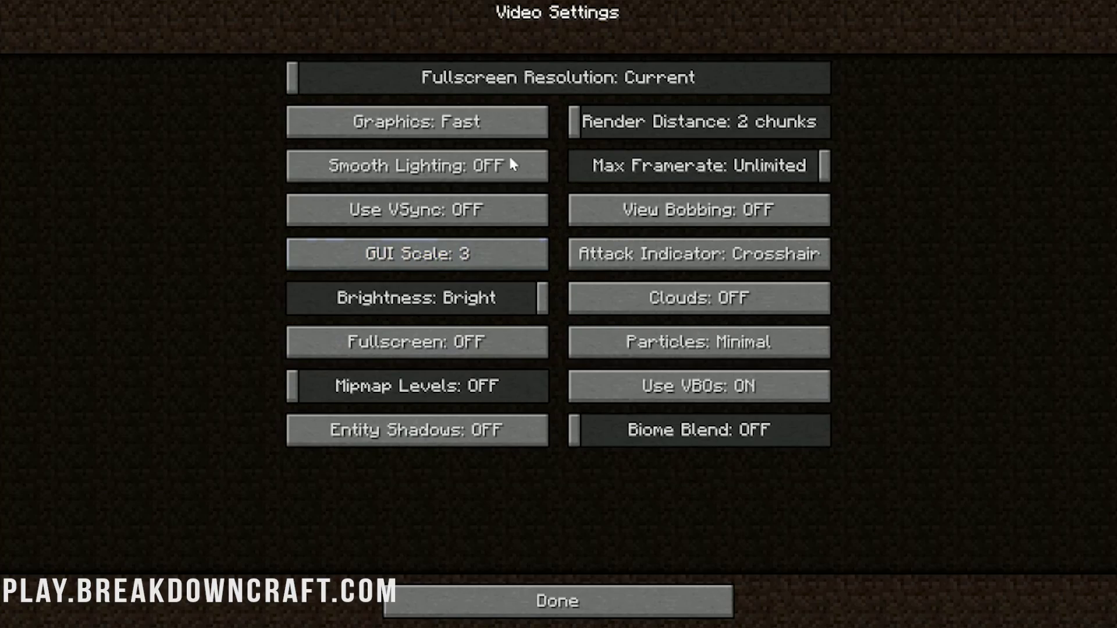
{"action": "left_click", "coordinate": [671, 121]}
{"action": "left_click", "coordinate": [589, 591]}
{"action": "left_click", "coordinate": [605, 415]}
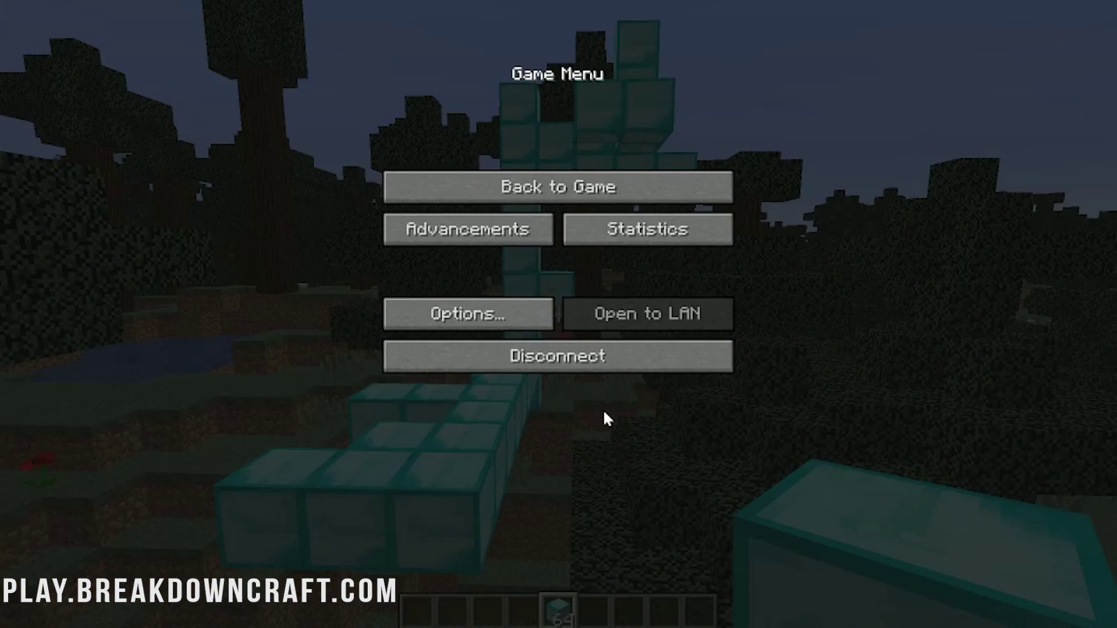
{"action": "left_click", "coordinate": [563, 192]}
{"action": "key", "text": "s"}
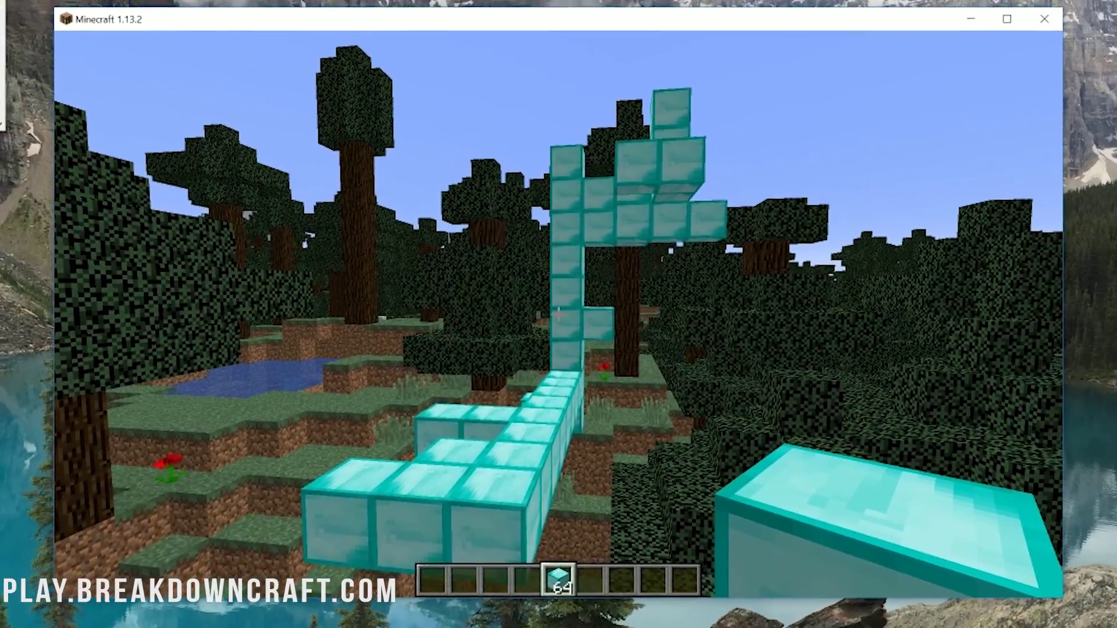
- Disconnect from the 1.13.2 server and shut the server down from its console
{"action": "key", "text": "Escape"}
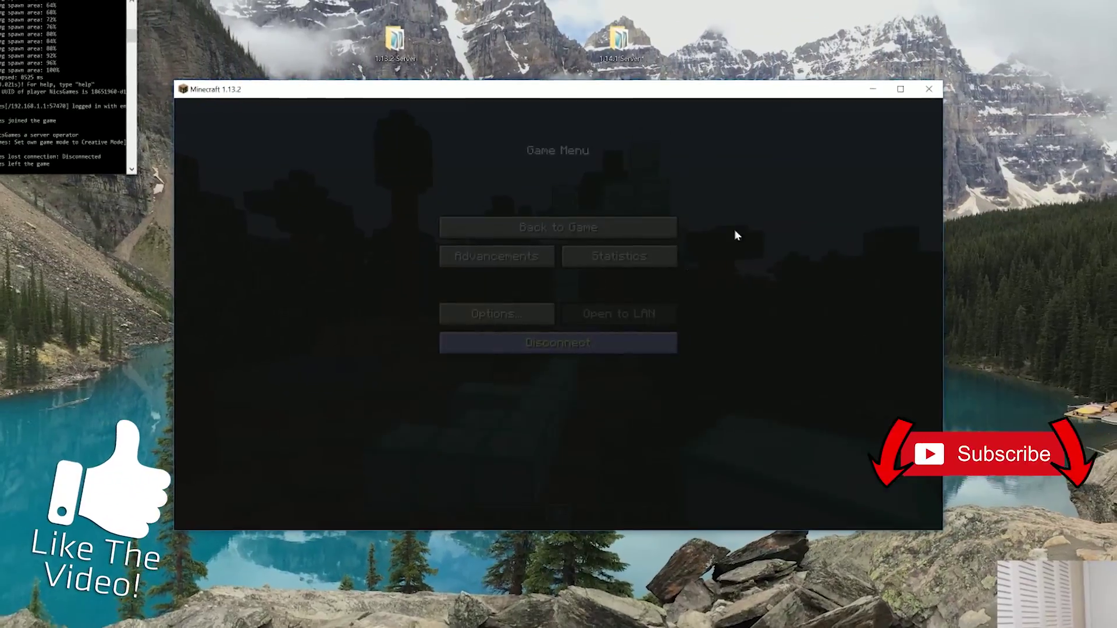
{"action": "left_click", "coordinate": [558, 342]}
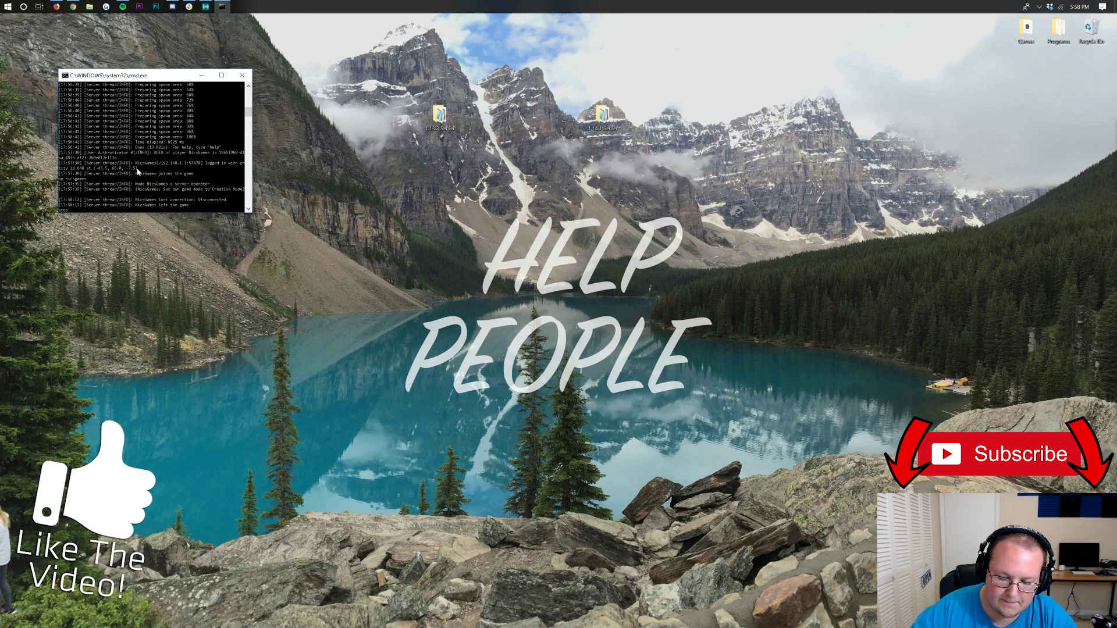
{"action": "key", "text": "Return"}
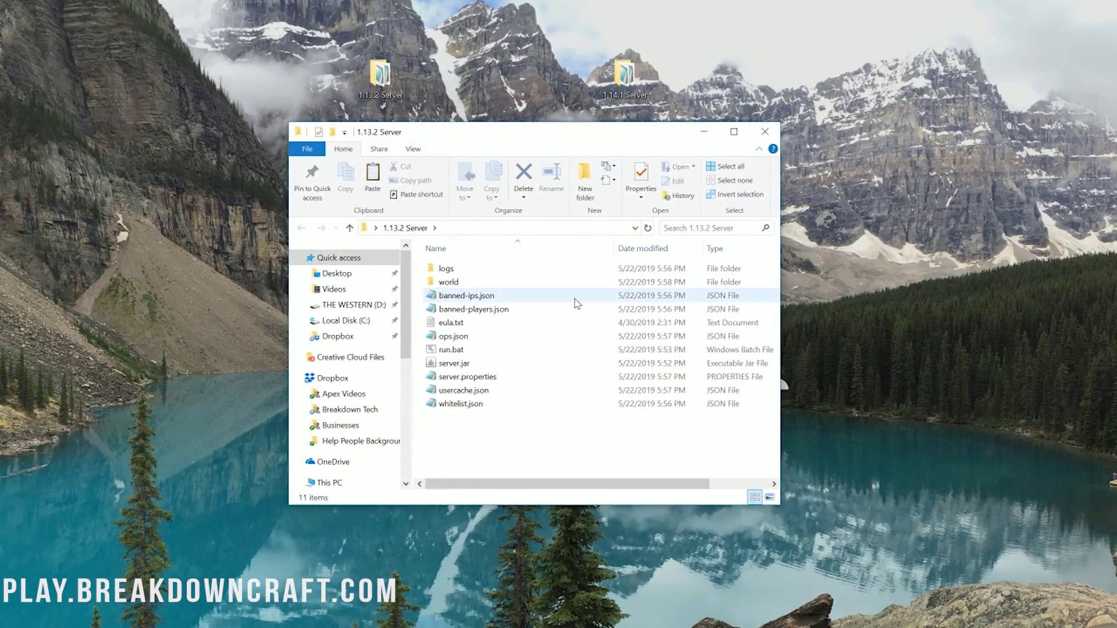
- Copy the world folder from the 1.13.2 Server folder
{"action": "left_click", "coordinate": [529, 285]}
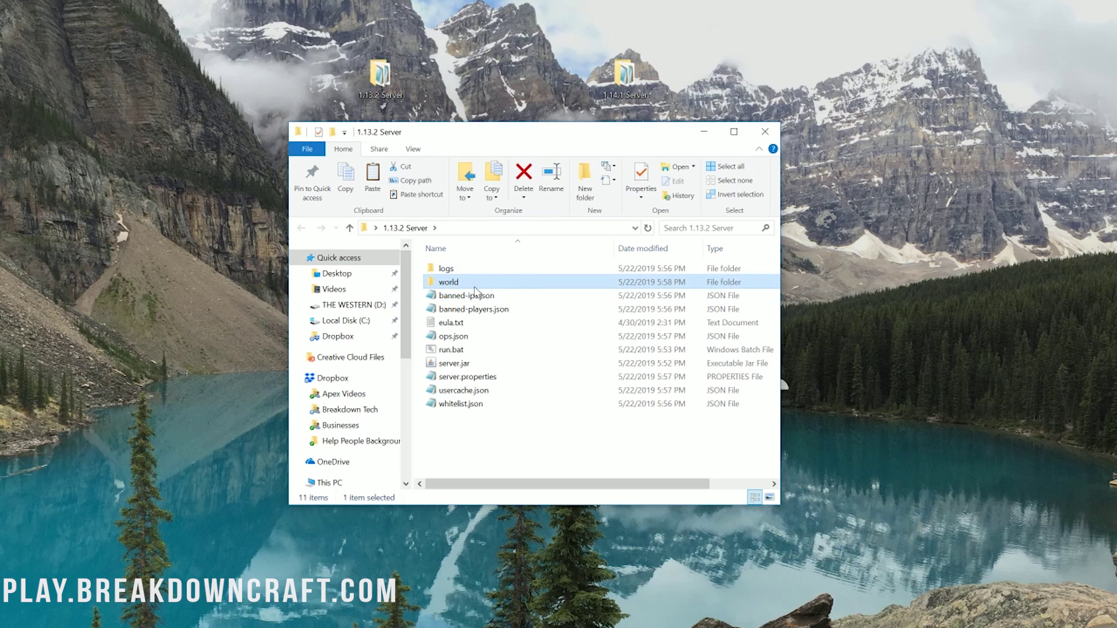
{"action": "right_click", "coordinate": [453, 285]}
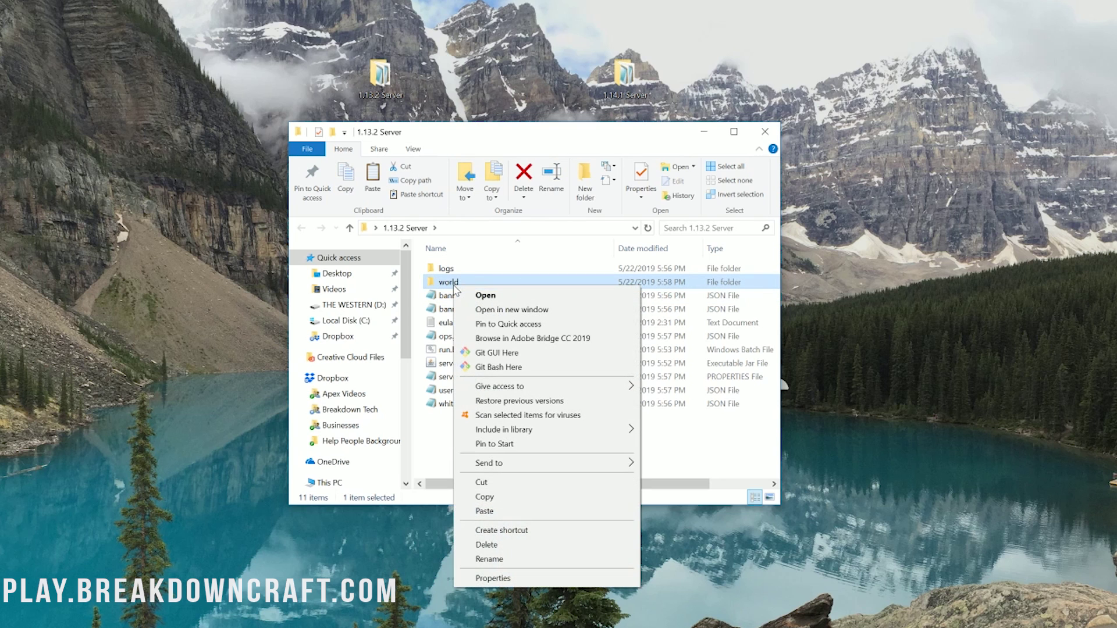
{"action": "left_click", "coordinate": [508, 498]}
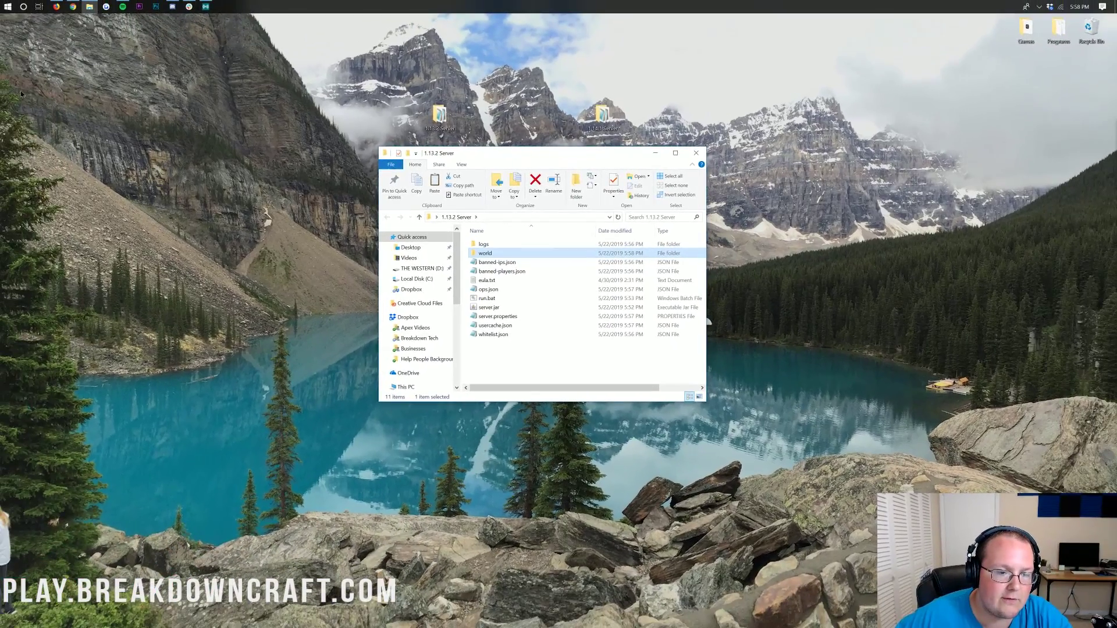
- Paste the copied world folder onto the desktop and rename it Backup Server
{"action": "right_click", "coordinate": [21, 92]}
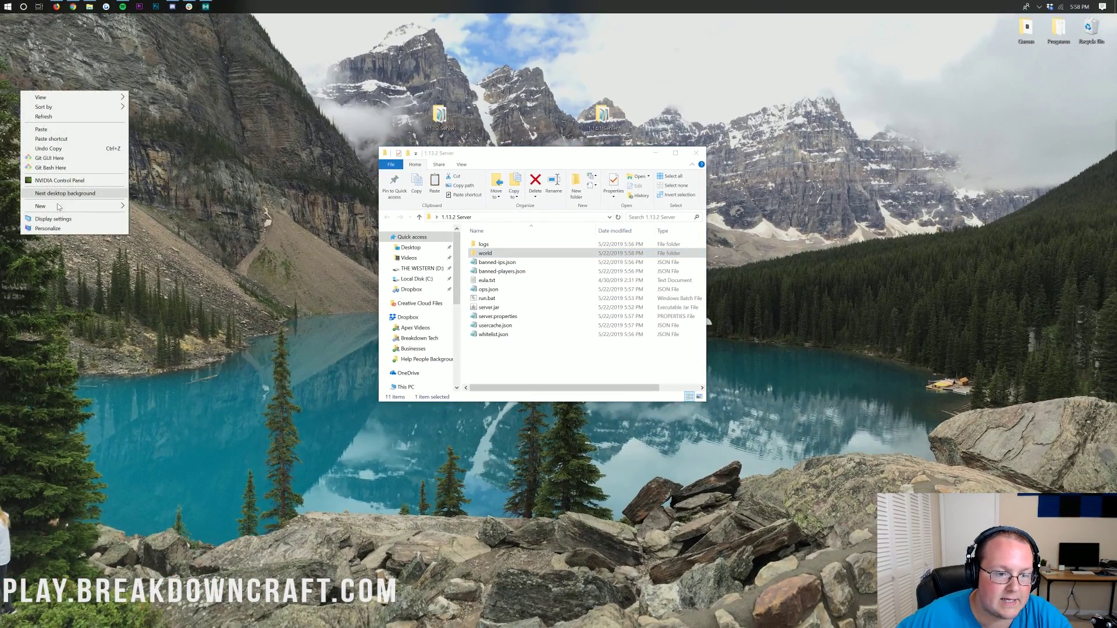
{"action": "left_click", "coordinate": [42, 129]}
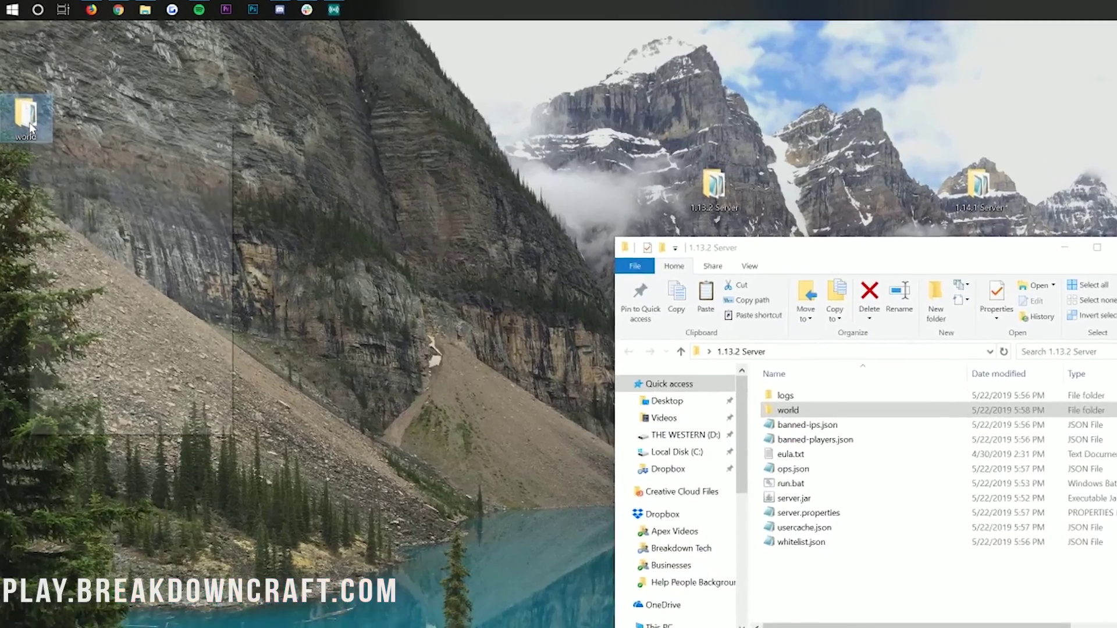
{"action": "right_click", "coordinate": [26, 103]}
{"action": "left_click", "coordinate": [135, 469]}
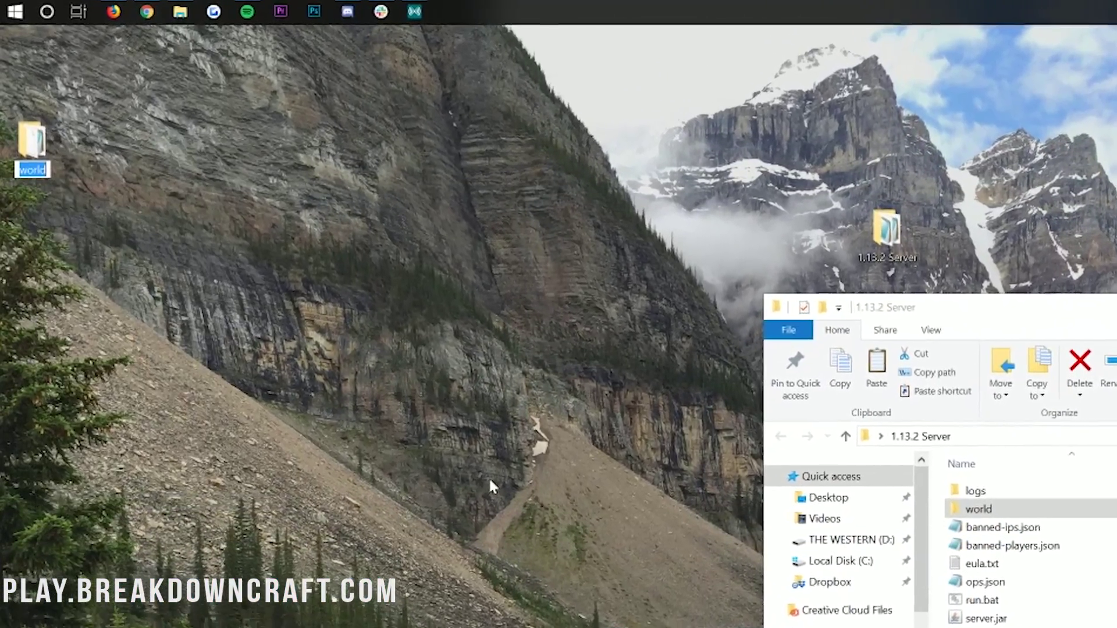
{"action": "type", "text": "Backup S"}
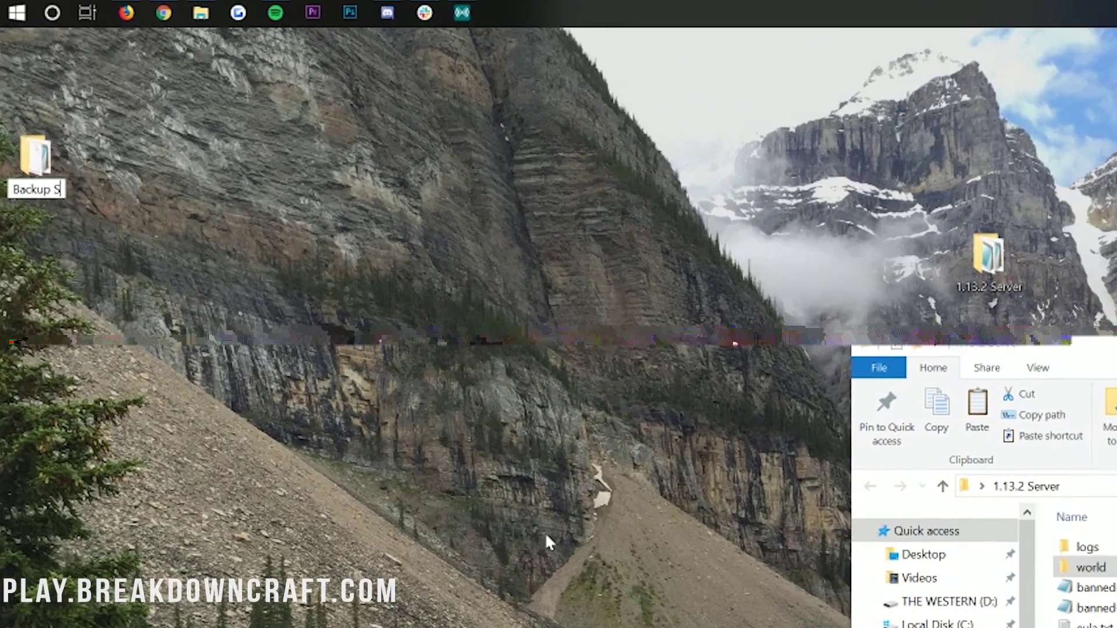
{"action": "type", "text": "erver"}
{"action": "key", "text": "Return"}
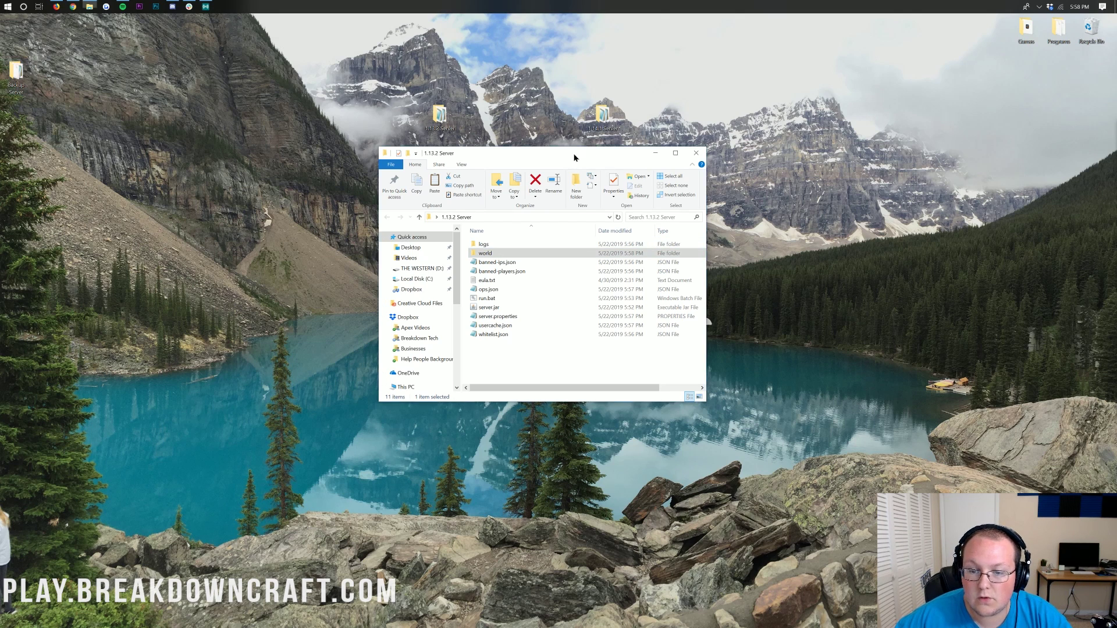
- Open the 1.14.1 Server folder and arrange its window side by side with the 1.13.2 Server folder
{"action": "left_click_drag", "start_coordinate": [574, 158], "coordinate": [368, 159]}
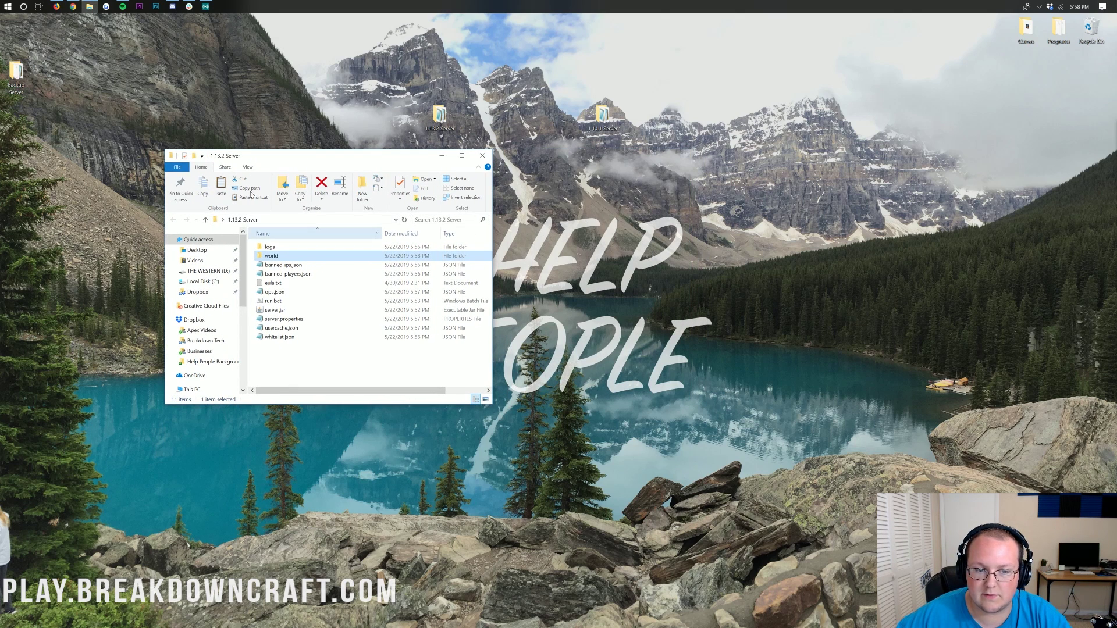
{"action": "double_click", "coordinate": [600, 123]}
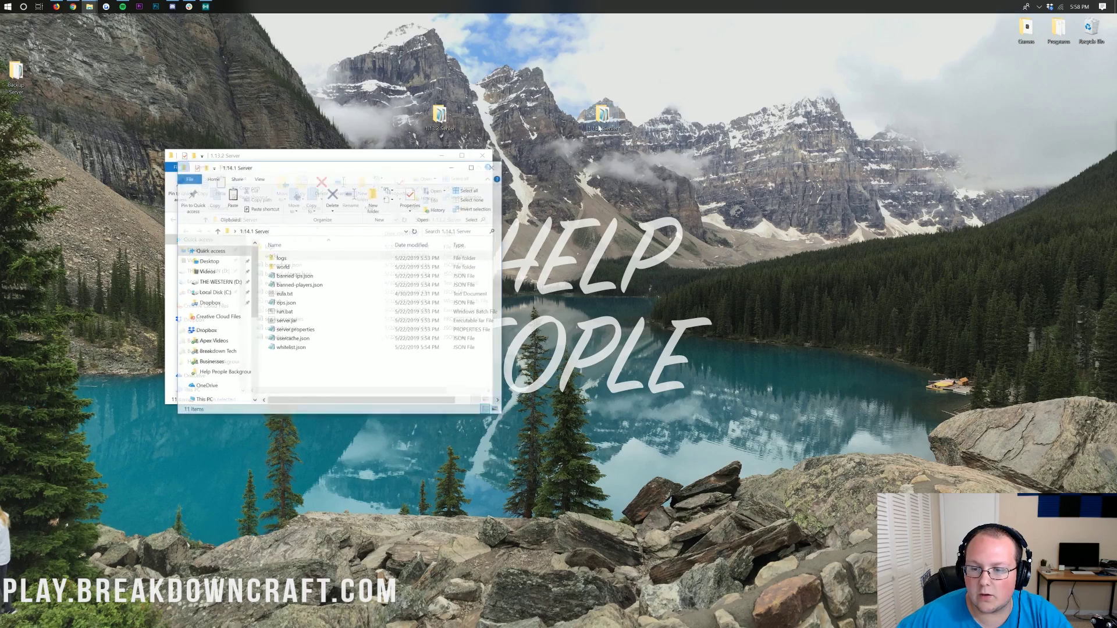
{"action": "left_click_drag", "start_coordinate": [373, 169], "coordinate": [695, 162]}
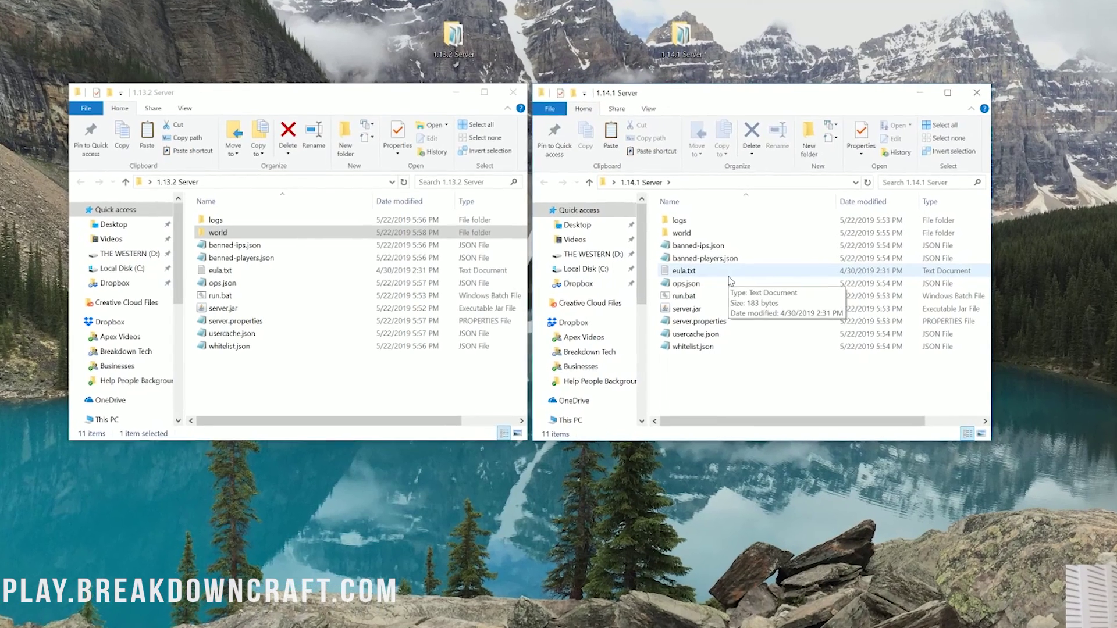
- Delete the world folder from the 1.14.1 Server folder
{"action": "left_click", "coordinate": [692, 234]}
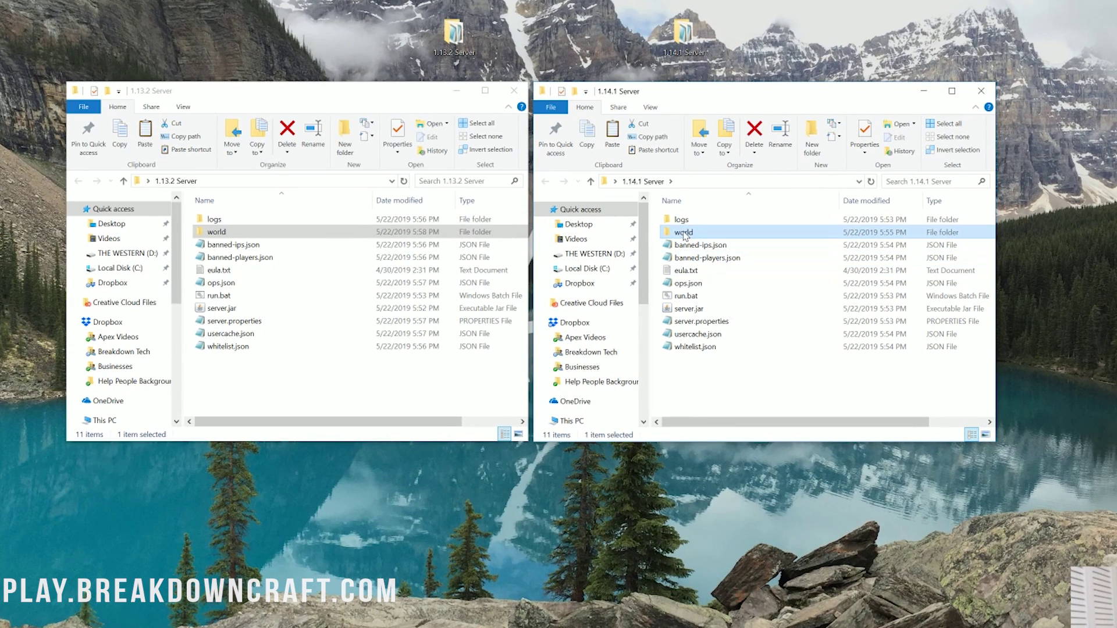
{"action": "mouse_move", "coordinate": [685, 236]}
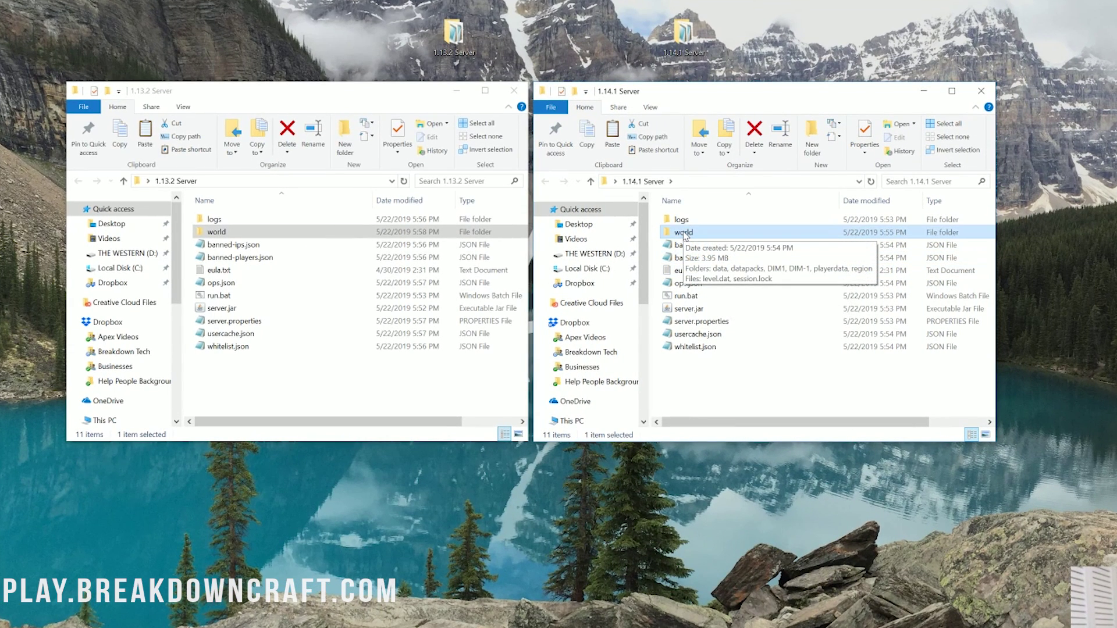
{"action": "right_click", "coordinate": [705, 234]}
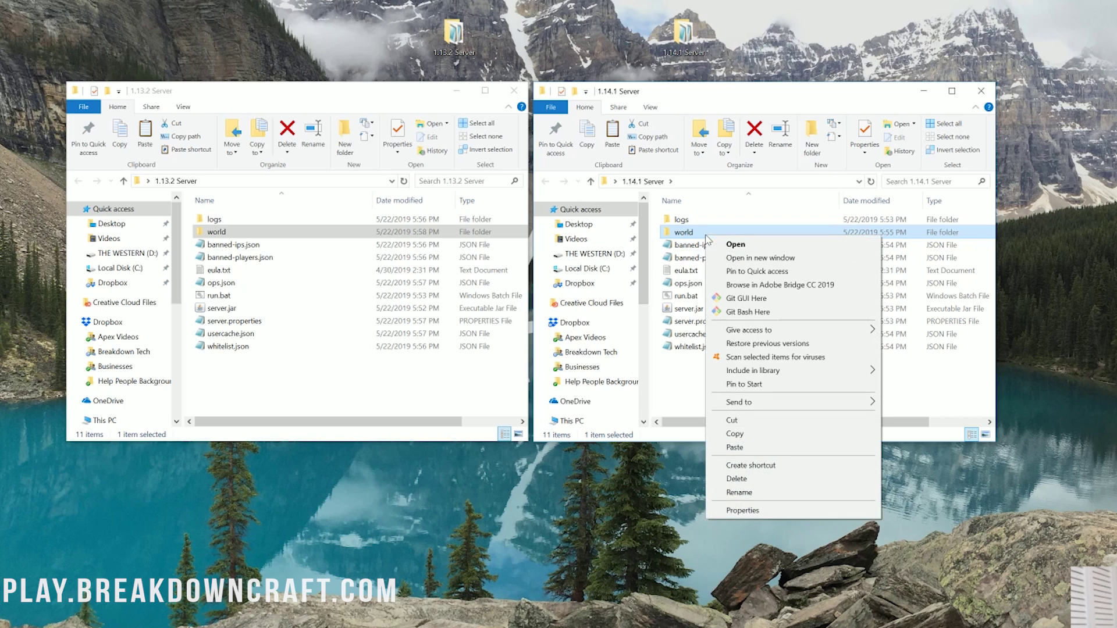
{"action": "left_click", "coordinate": [751, 478]}
{"action": "key", "text": "Return"}
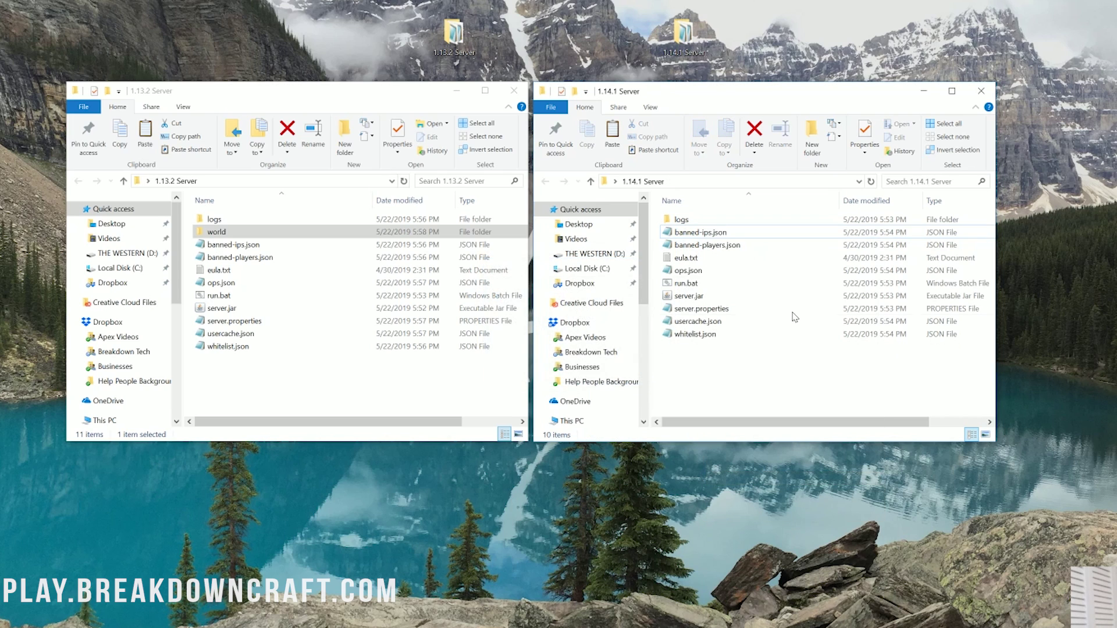
- Delete banned-ips.json and banned-players.json from the 1.14.1 Server folder
{"action": "left_click", "coordinate": [712, 232]}
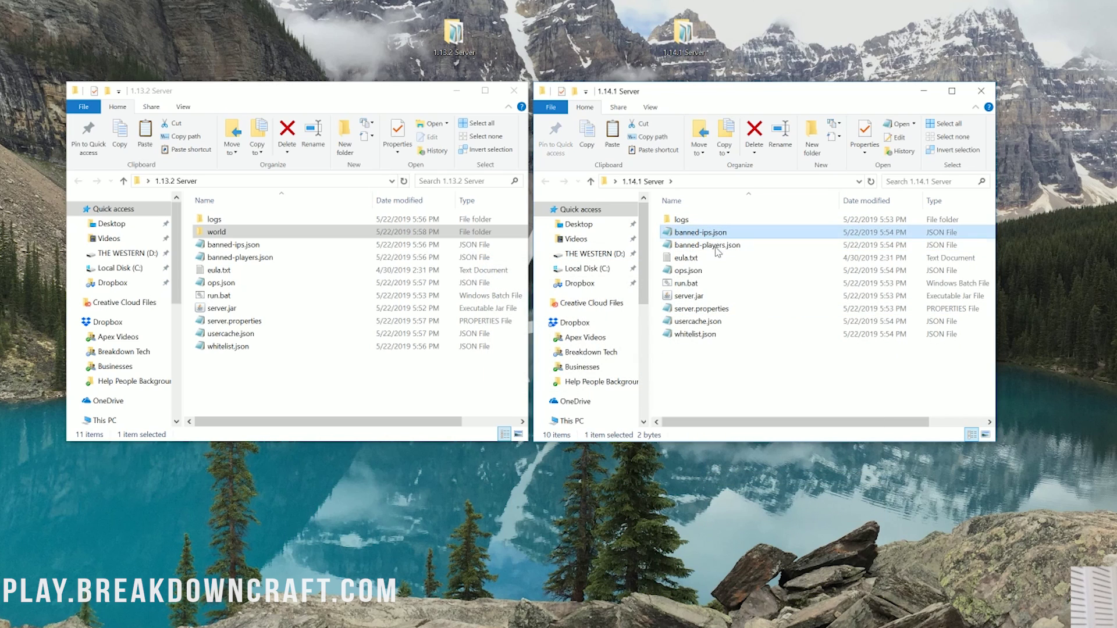
{"action": "left_click", "coordinate": [714, 245], "text": "ctrl"}
{"action": "right_click", "coordinate": [714, 246]}
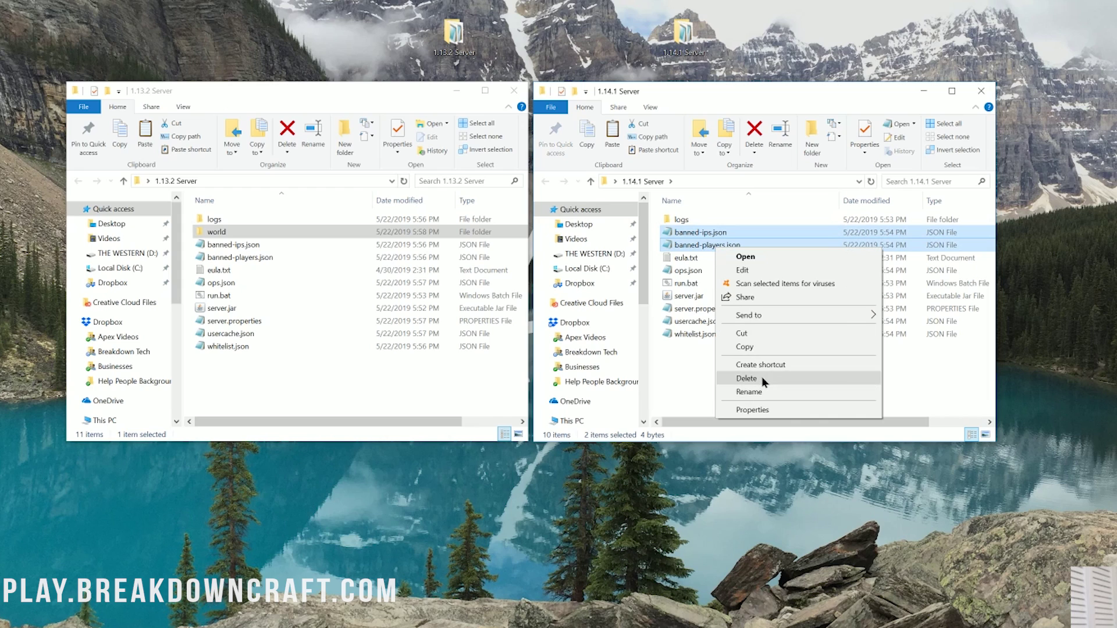
{"action": "left_click", "coordinate": [762, 378]}
{"action": "key", "text": "Return"}
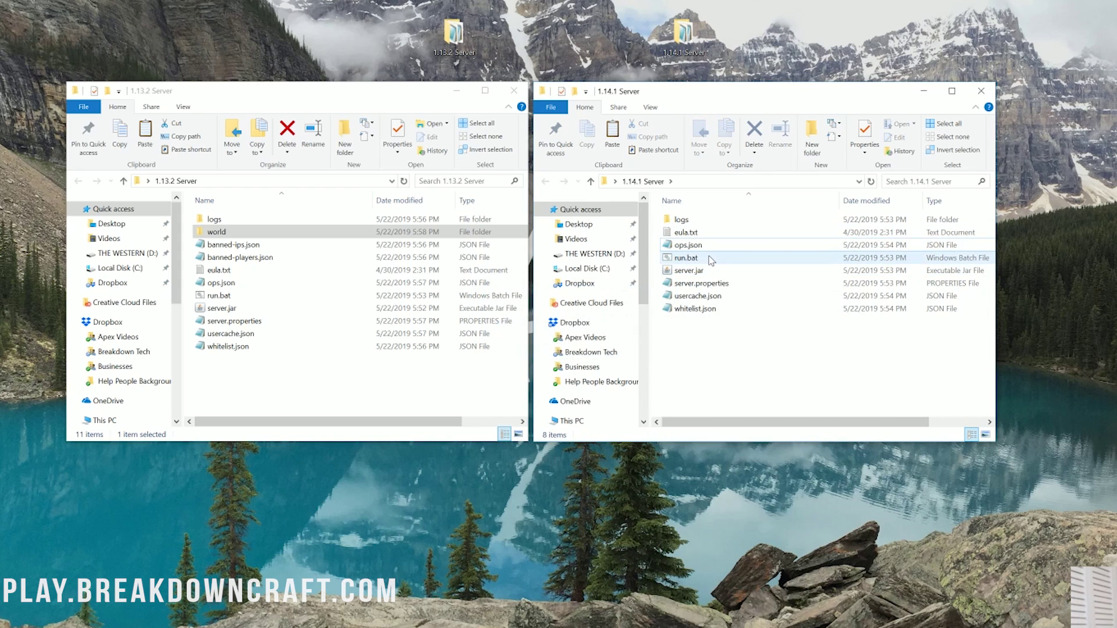
- Delete ops.json from the 1.14.1 Server folder
{"action": "left_click", "coordinate": [697, 257]}
{"action": "left_click", "coordinate": [686, 247]}
{"action": "right_click", "coordinate": [686, 249]}
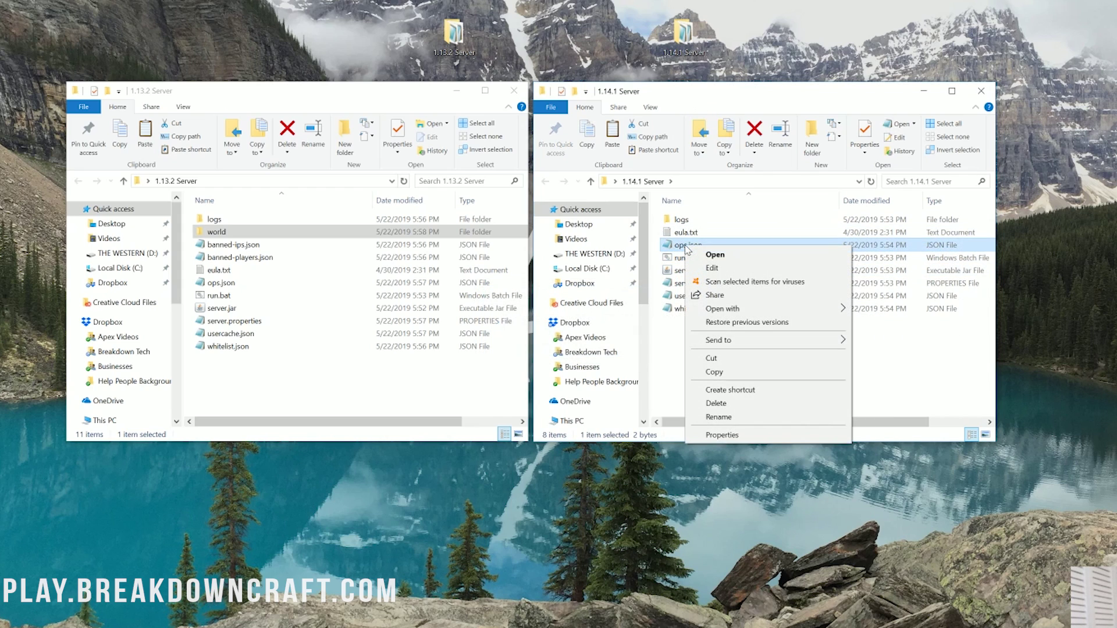
{"action": "left_click", "coordinate": [727, 409]}
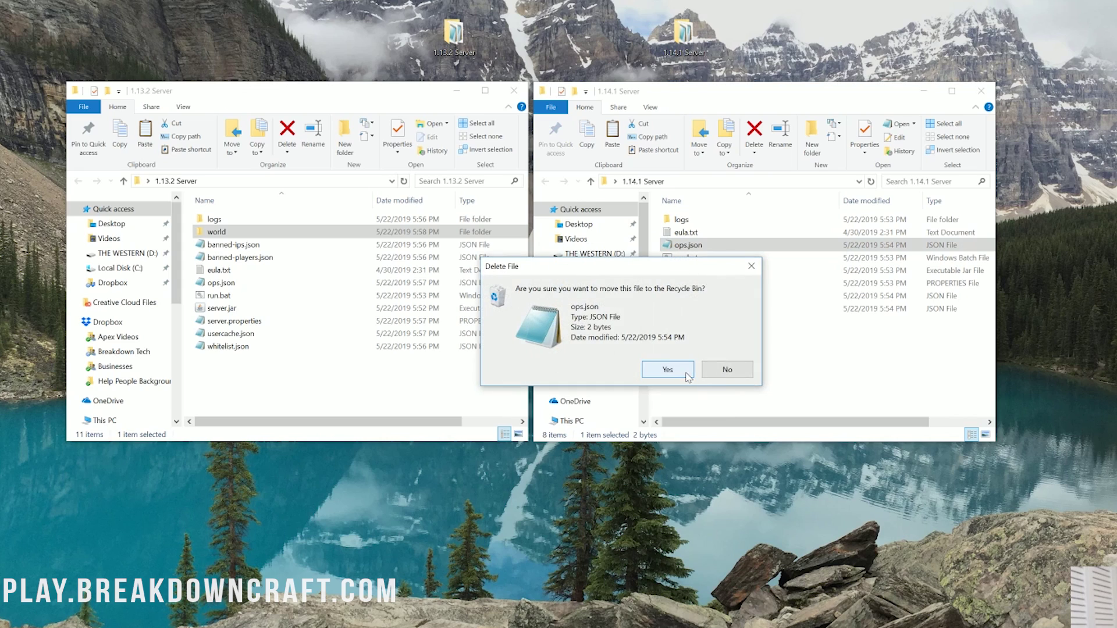
{"action": "left_click", "coordinate": [668, 370]}
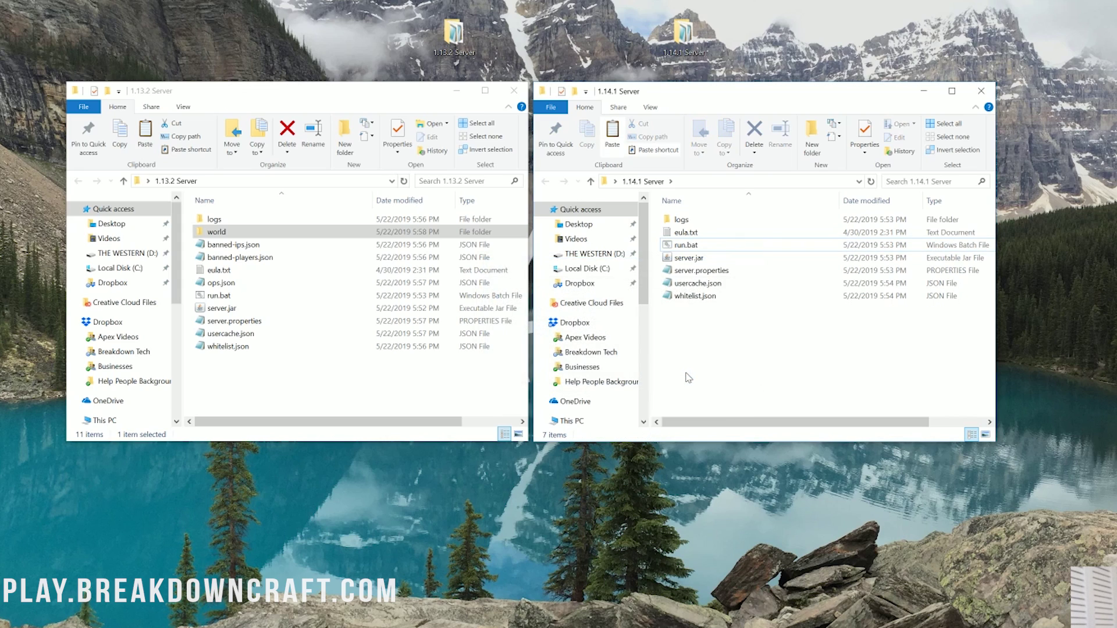
- Delete server.properties, usercache.json and whitelist.json from the 1.14.1 Server folder
{"action": "left_click", "coordinate": [689, 273]}
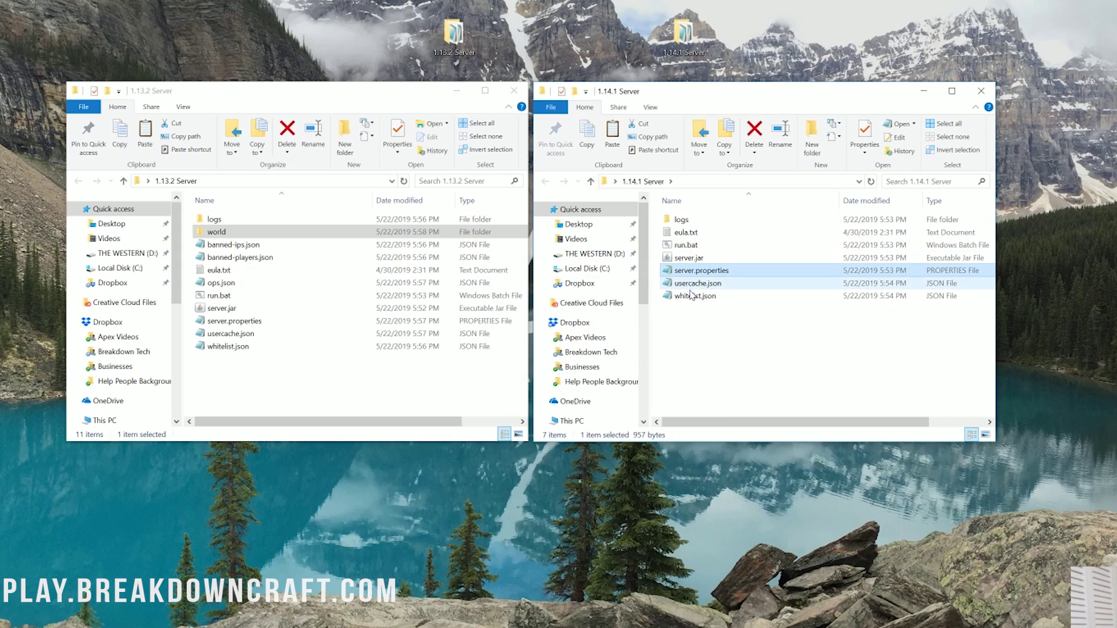
{"action": "left_click", "coordinate": [691, 297], "text": "shift"}
{"action": "right_click", "coordinate": [691, 288]}
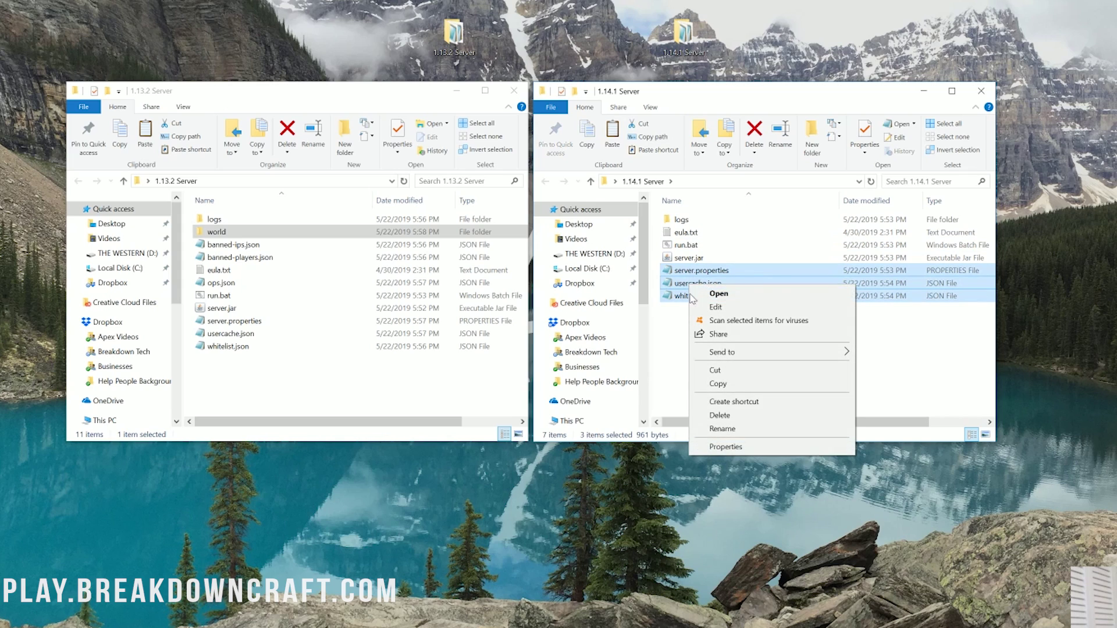
{"action": "left_click", "coordinate": [727, 423]}
{"action": "key", "text": "Return"}
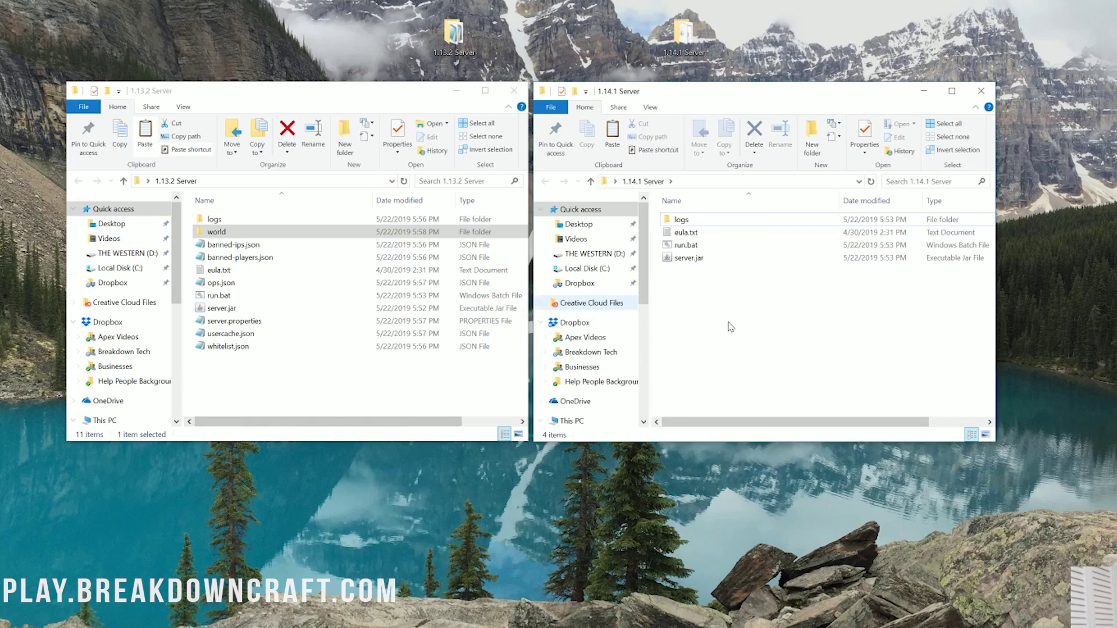
- Move the world folder, server.properties and the banned-ips, banned-players, ops, usercache and whitelist JSON files from 1.13.2 Server into 1.14.1 Server
{"action": "left_click", "coordinate": [245, 237]}
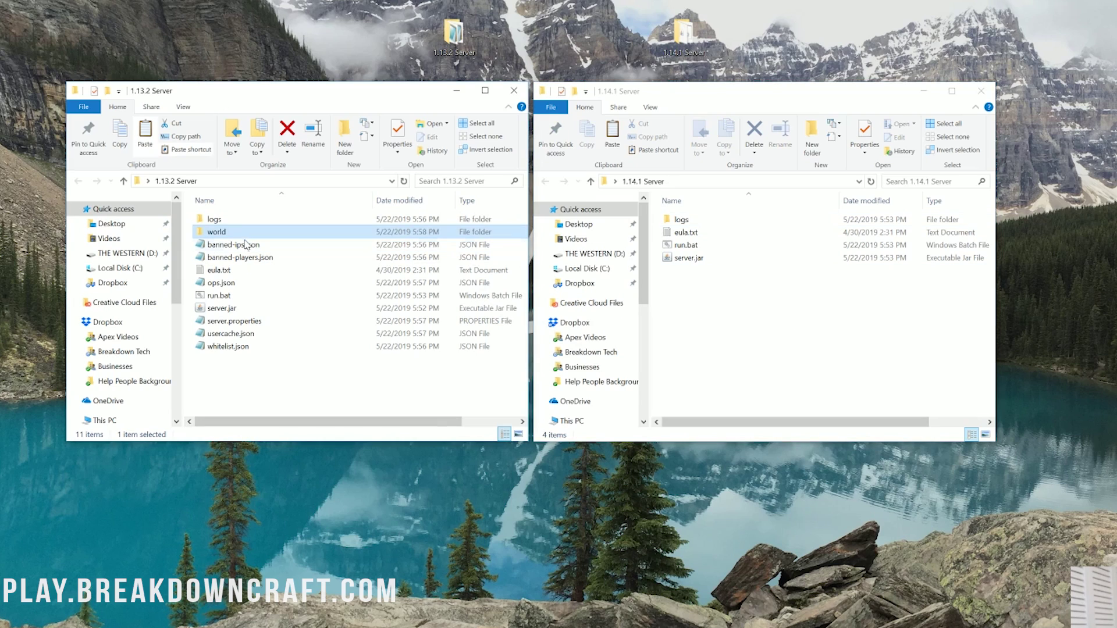
{"action": "left_click", "coordinate": [247, 244], "text": "ctrl"}
{"action": "left_click", "coordinate": [250, 258], "text": "ctrl"}
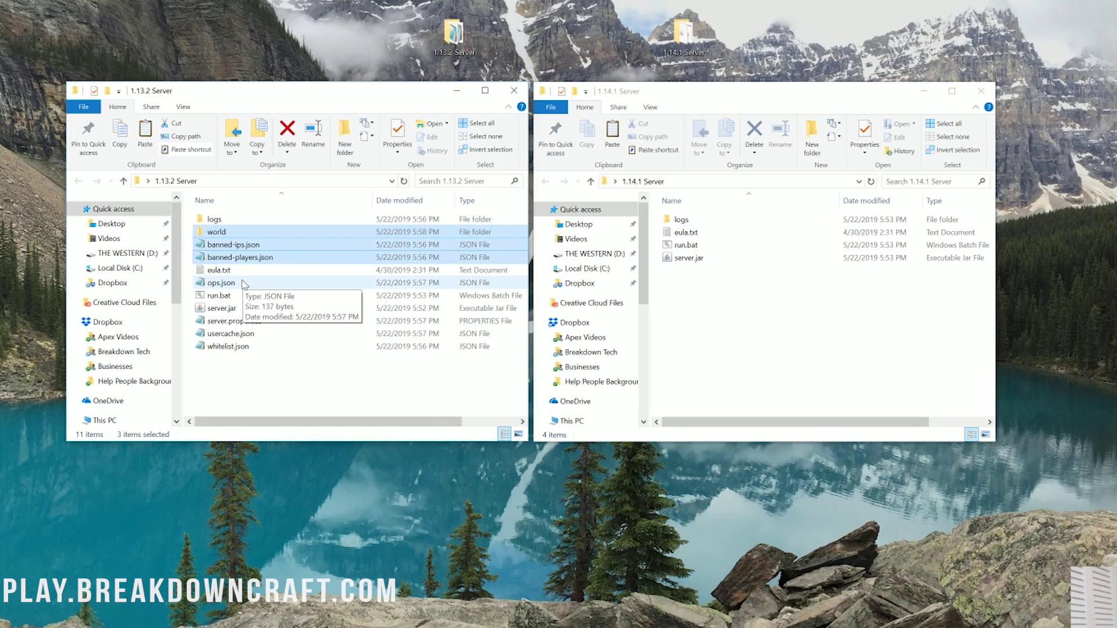
{"action": "left_click", "coordinate": [234, 322], "text": "ctrl"}
{"action": "left_click", "coordinate": [232, 335], "text": "ctrl"}
{"action": "left_click", "coordinate": [228, 347], "text": "ctrl"}
{"action": "left_click_drag", "start_coordinate": [228, 347], "coordinate": [821, 377]}
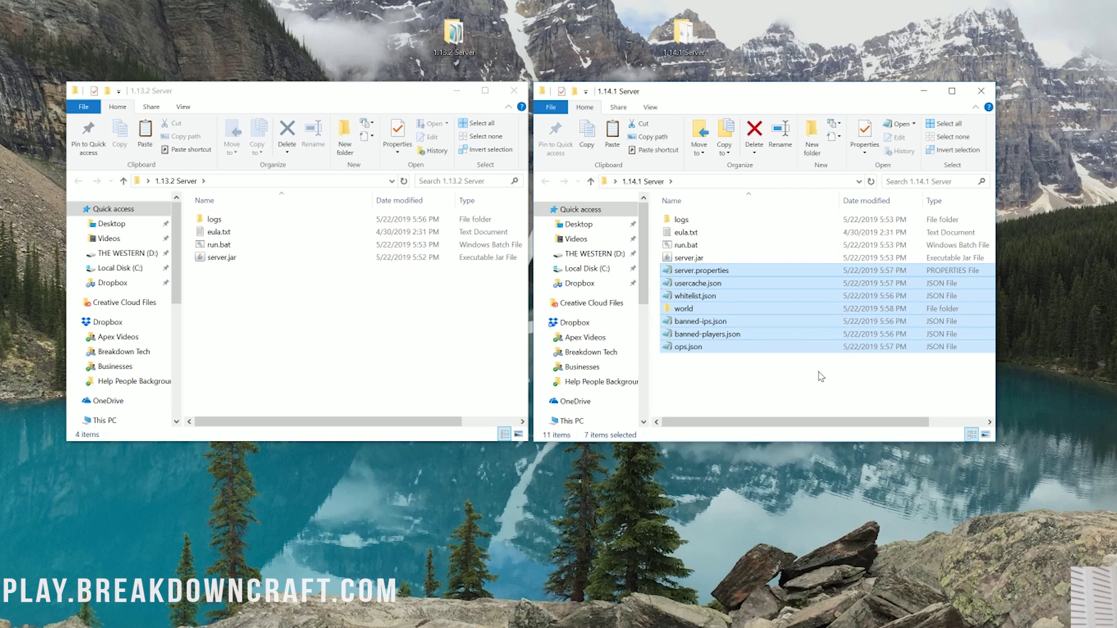
{"action": "left_click", "coordinate": [819, 388]}
- Start the 1.14.1 server with its run.bat file and close both server folder windows
{"action": "left_click", "coordinate": [702, 246]}
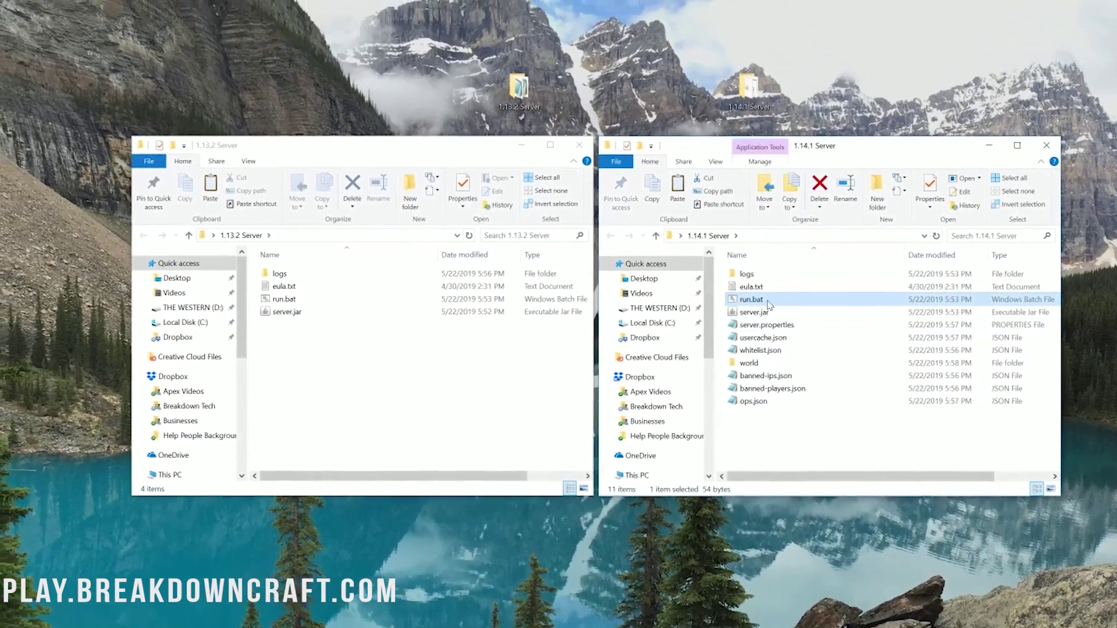
{"action": "double_click", "coordinate": [769, 306]}
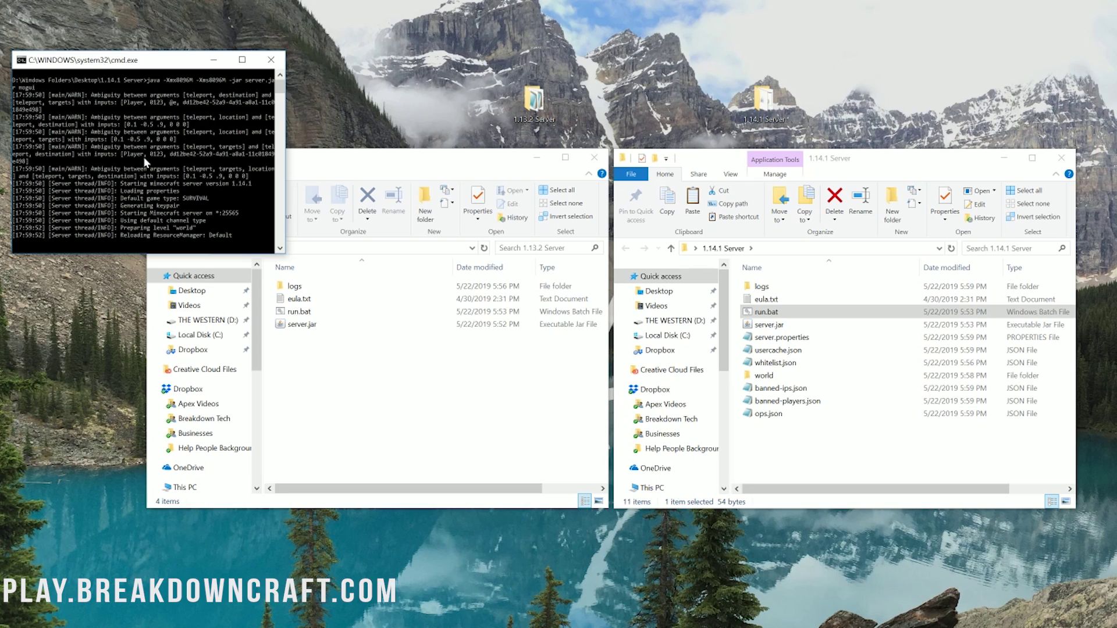
{"action": "left_click", "coordinate": [602, 165]}
{"action": "left_click", "coordinate": [1063, 157]}
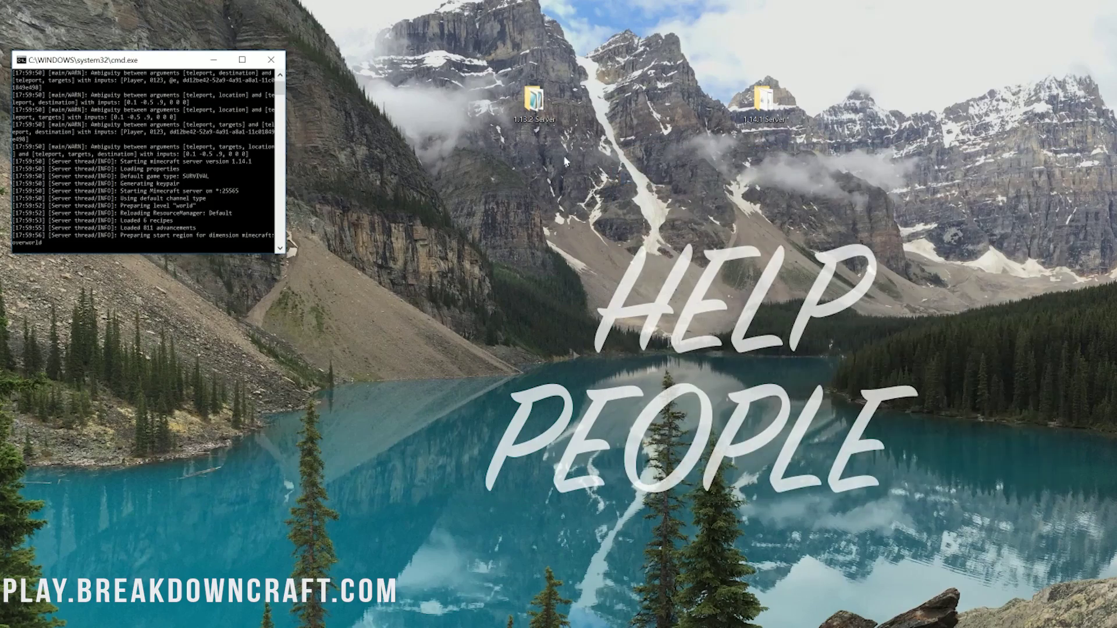
- Open the Minecraft launcher and start the game with the Latest release 1.14.1 profile
{"action": "left_click", "coordinate": [6, 5]}
{"action": "type", "text": "minecraft"}
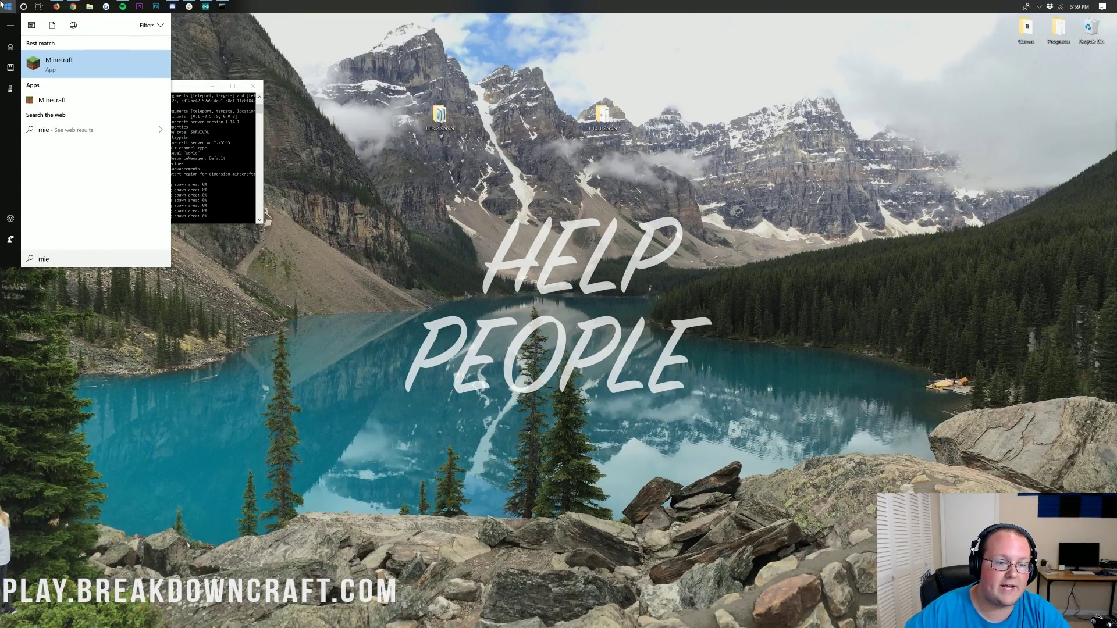
{"action": "key", "text": "Return"}
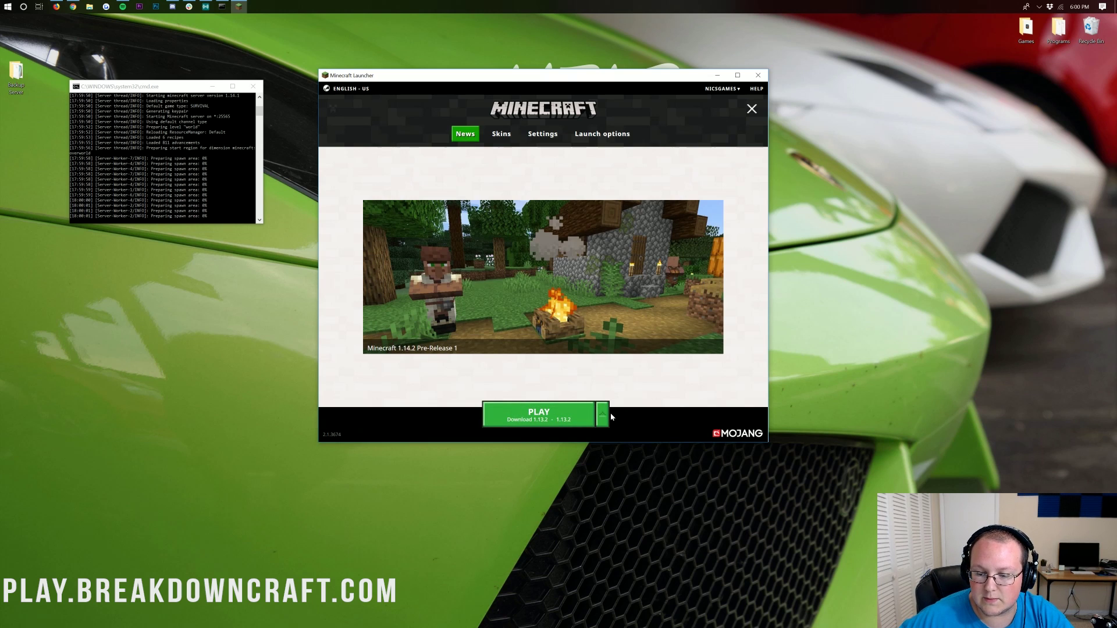
{"action": "left_click", "coordinate": [603, 414]}
{"action": "scroll", "coordinate": [564, 341], "scroll_direction": "down", "scroll_amount": 3}
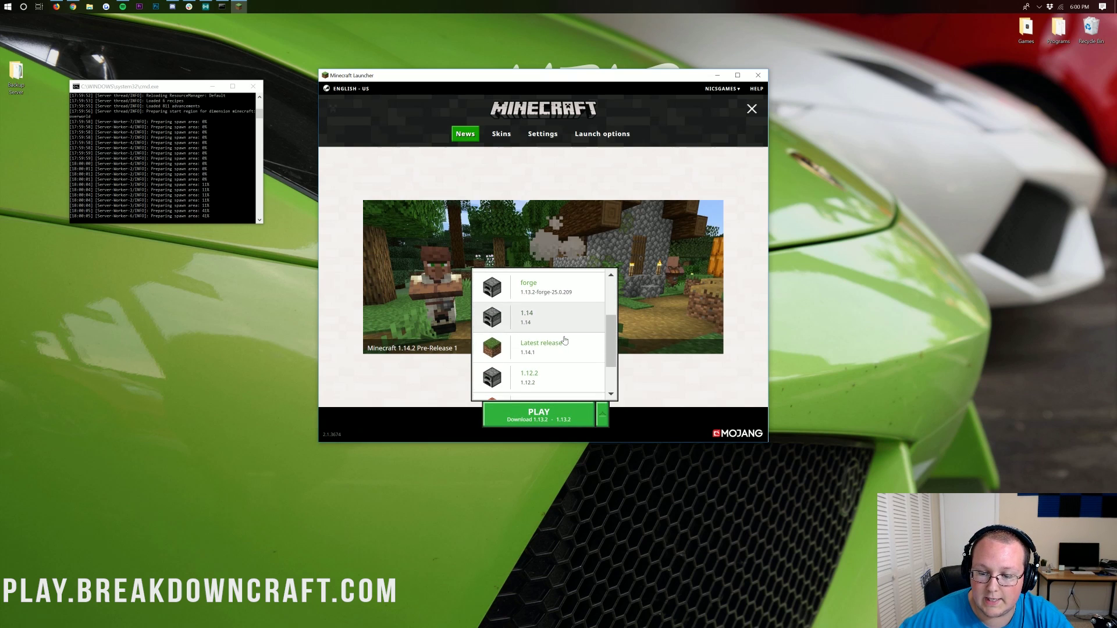
{"action": "left_click", "coordinate": [534, 306]}
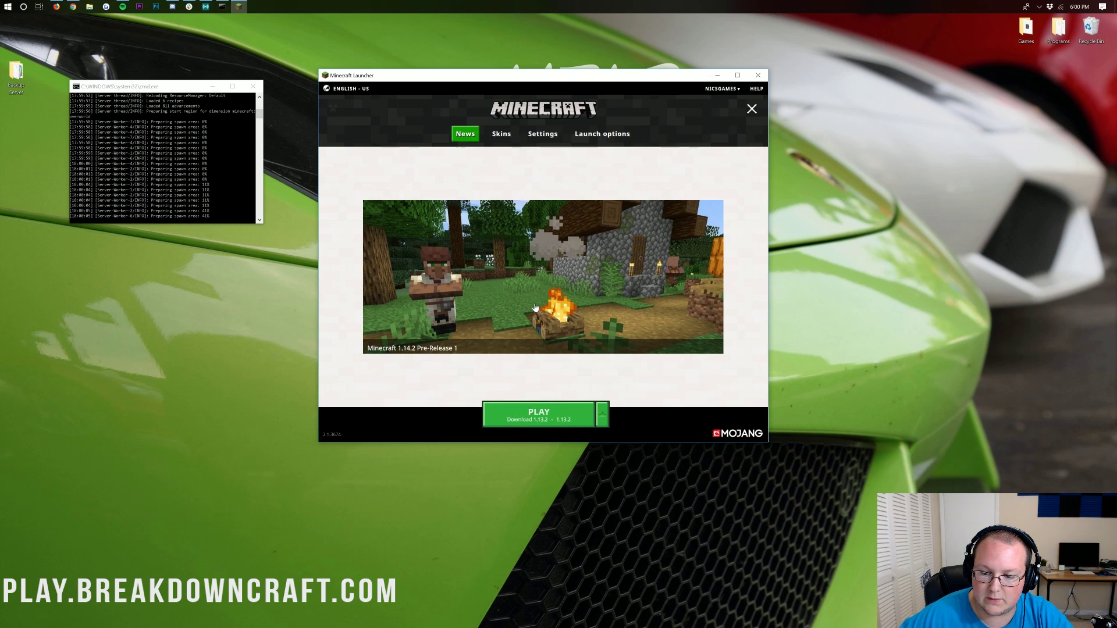
{"action": "left_click", "coordinate": [500, 414]}
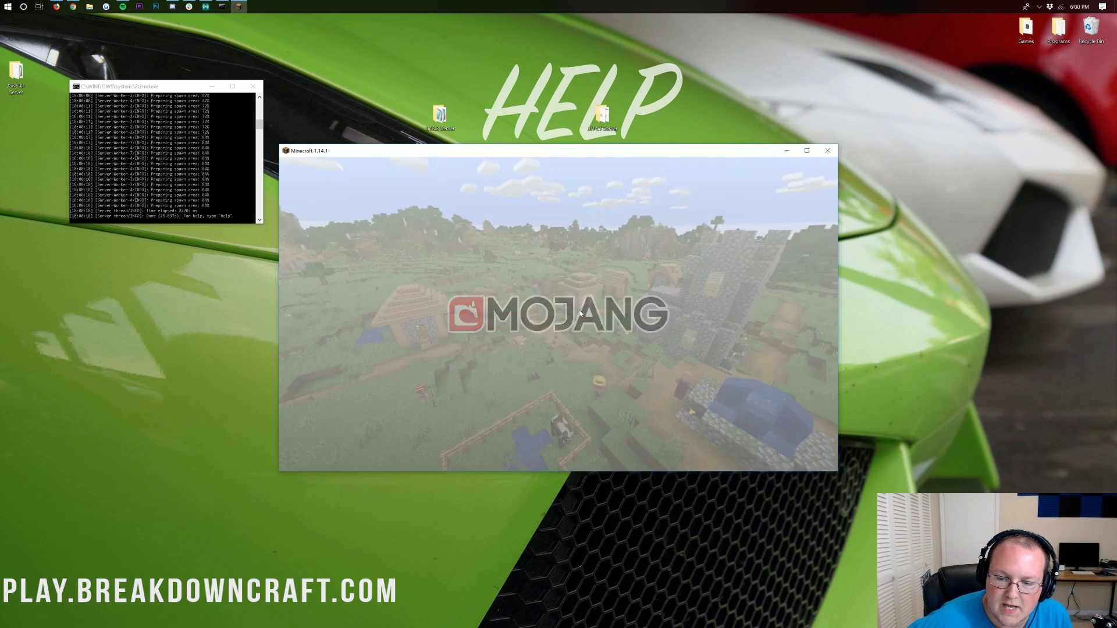
- Open the multiplayer screen and join the server by direct connection to the address 192.168.1.1
{"action": "left_click", "coordinate": [556, 330]}
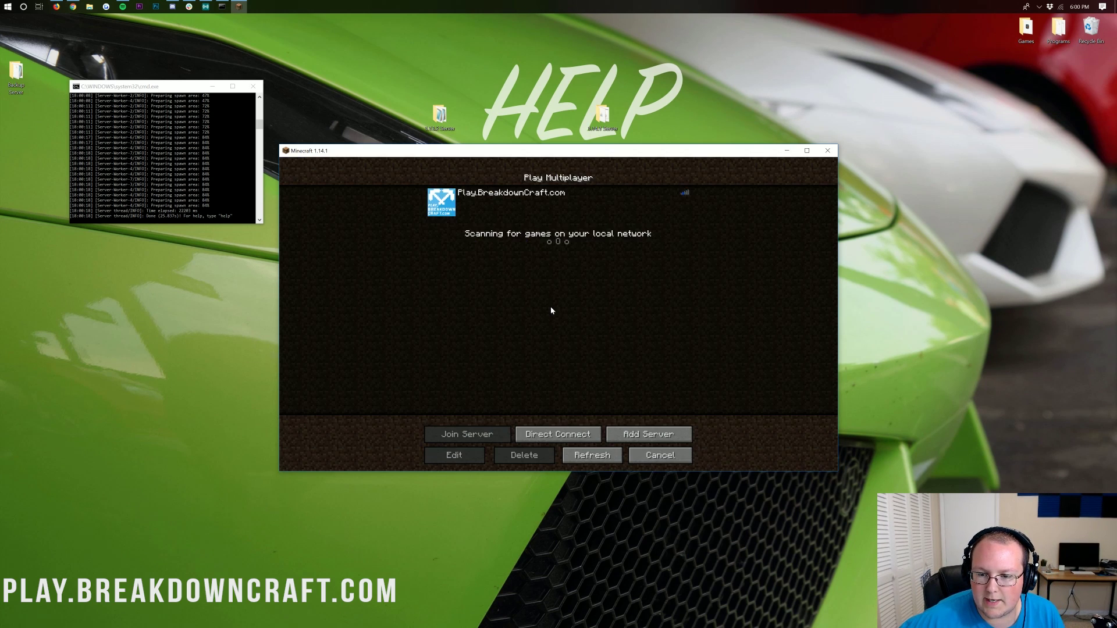
{"action": "left_click", "coordinate": [446, 203]}
{"action": "left_click", "coordinate": [587, 362]}
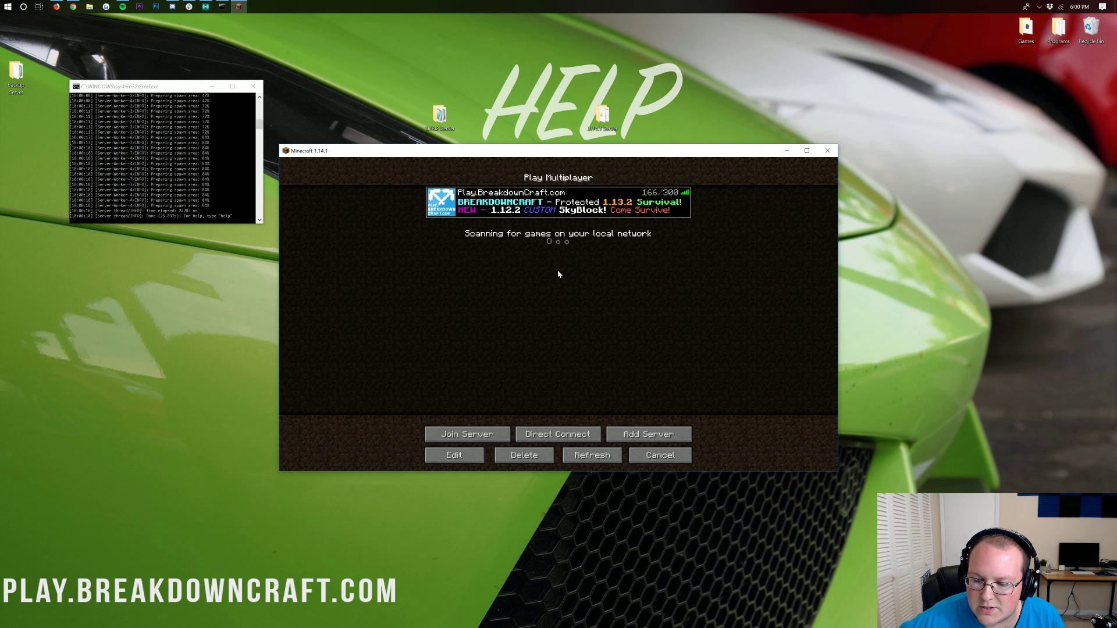
{"action": "left_click", "coordinate": [557, 434]}
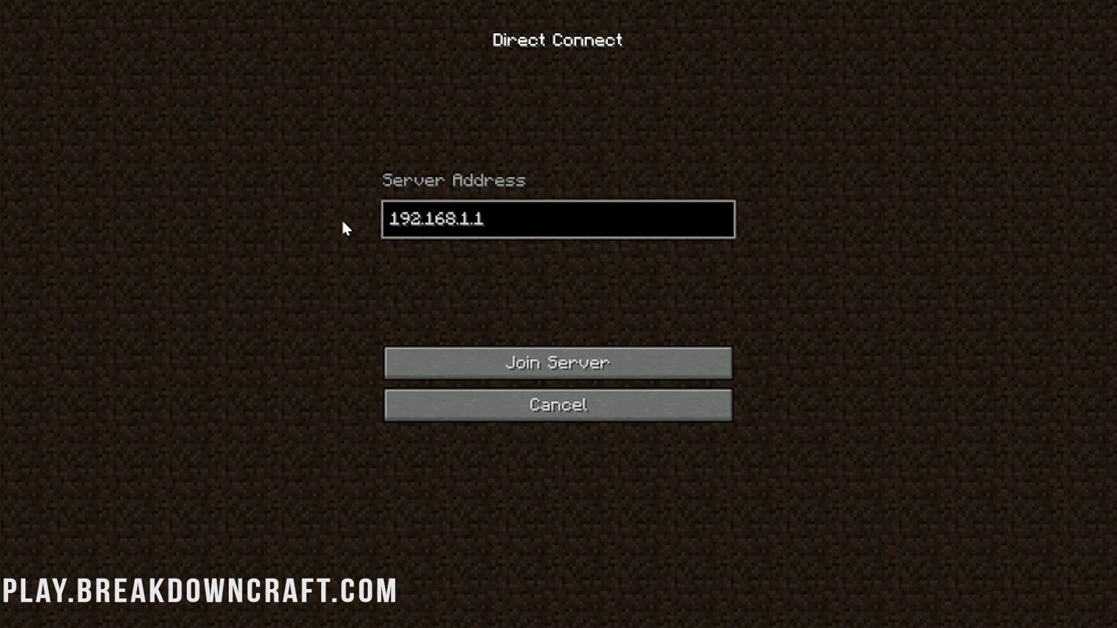
{"action": "left_click", "coordinate": [560, 366]}
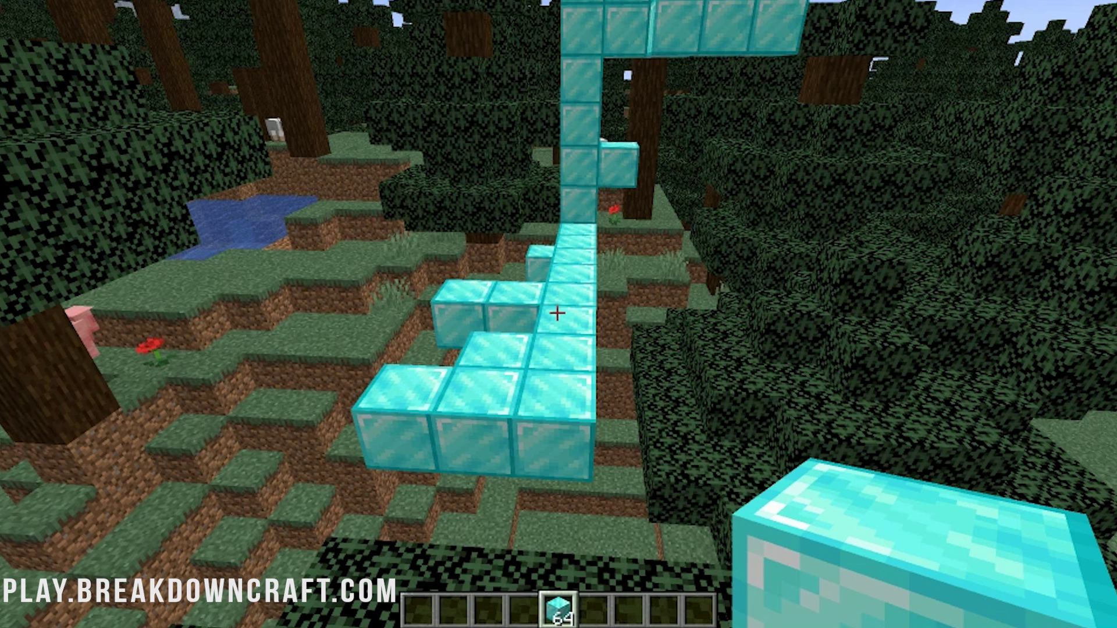
- Switch the player to survival mode with the command /gamemode survival
{"action": "type", "text": "/gamemode"}
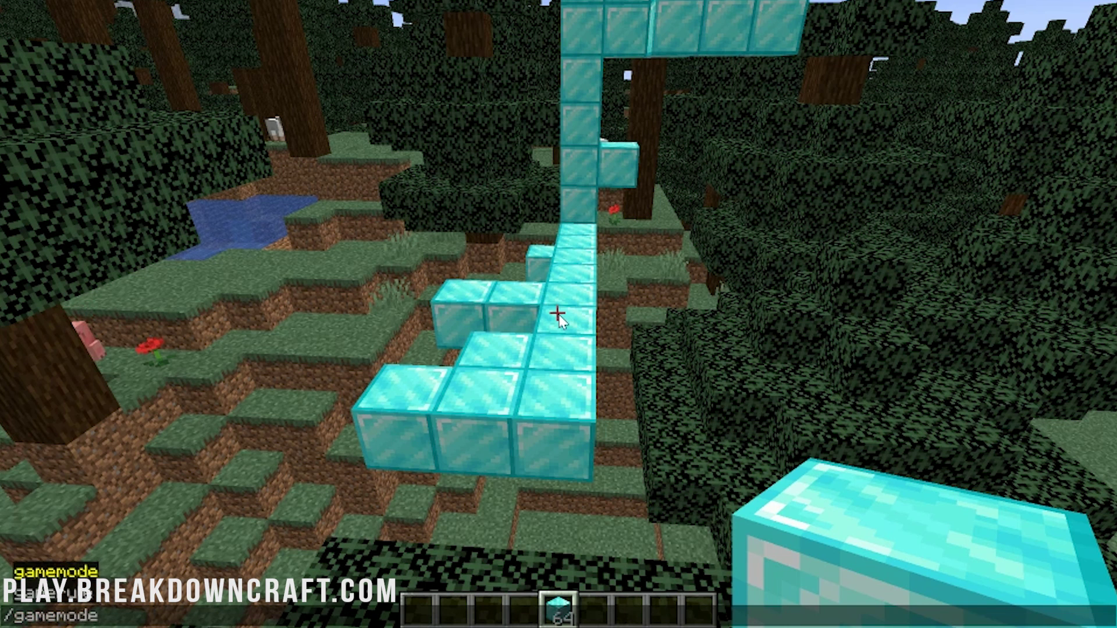
{"action": "type", "text": " survival"}
{"action": "key", "text": "Tab"}
{"action": "key", "text": "Return"}
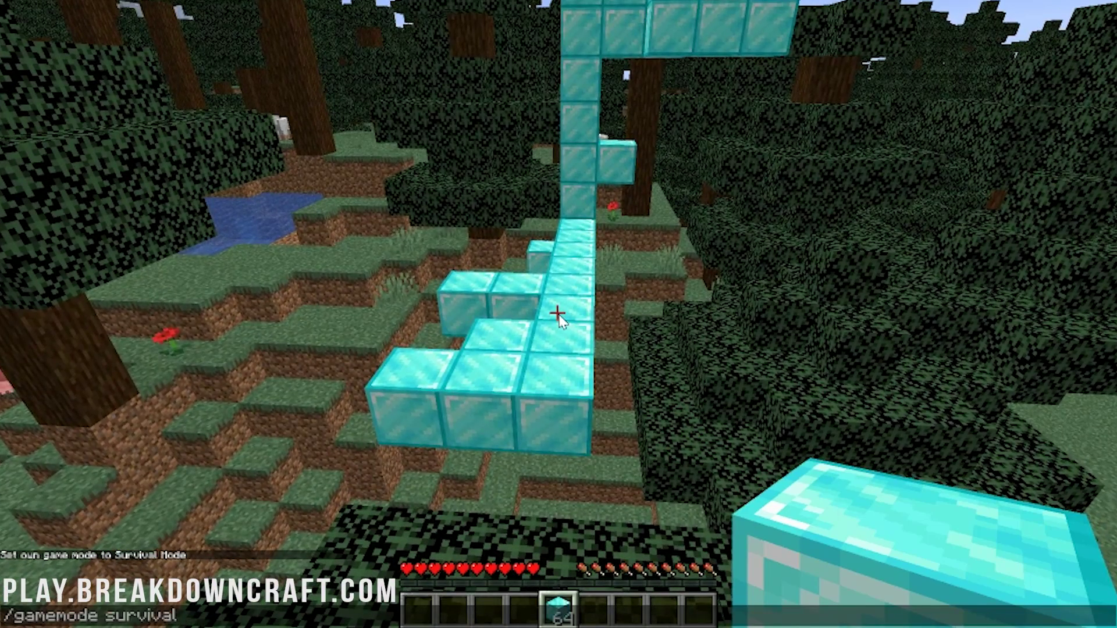
- Switch the player to creative mode with the command /gamemode creative
{"action": "key", "text": "BackSpace"}
{"action": "key", "text": "BackSpace"}
{"action": "key", "text": "BackSpace"}
{"action": "key", "text": "BackSpace"}
{"action": "key", "text": "BackSpace"}
{"action": "key", "text": "BackSpace"}
{"action": "key", "text": "BackSpace"}
{"action": "key", "text": "BackSpace"}
{"action": "type", "text": "creative"}
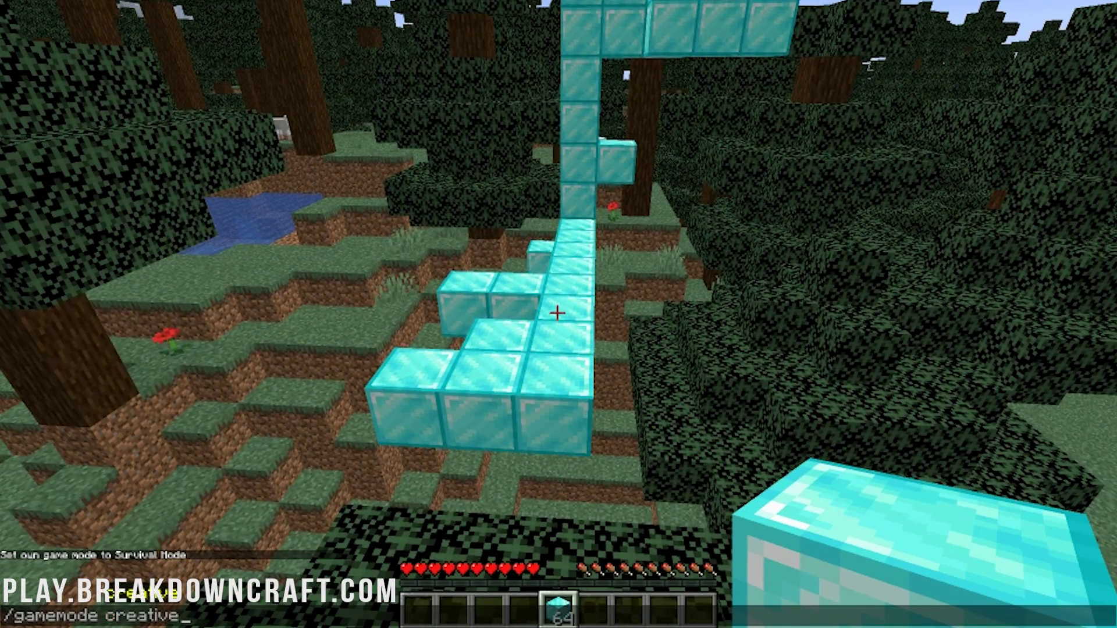
{"action": "key", "text": "Return"}
- Search the creative inventory items for "cro" and put a crossbow in the third hotbar slot
{"action": "key", "text": "e"}
{"action": "left_click", "coordinate": [692, 166]}
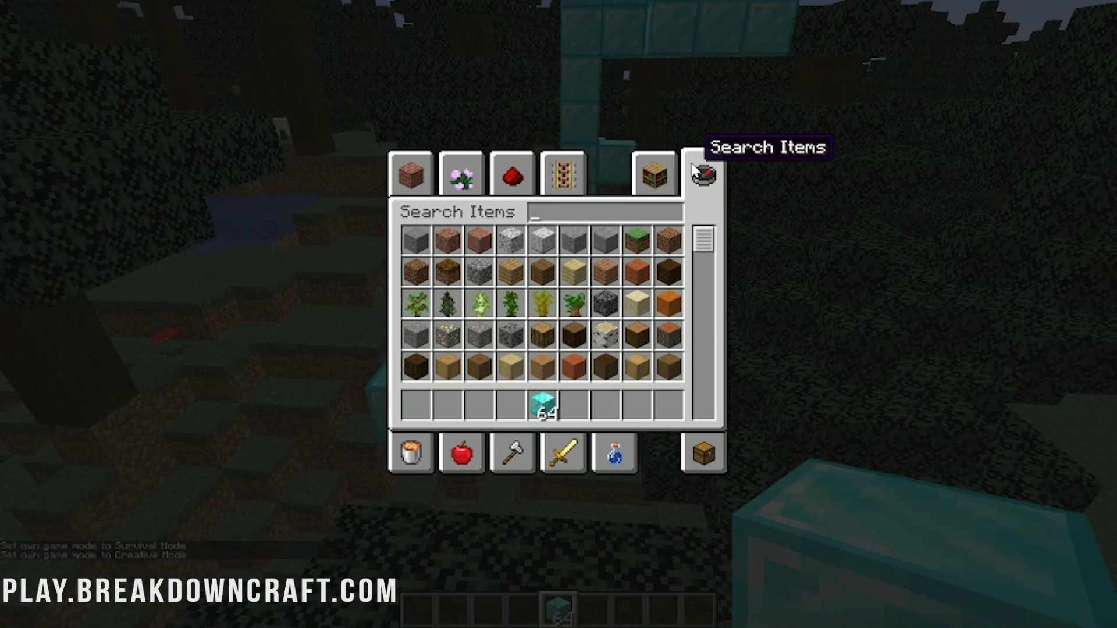
{"action": "type", "text": "cro"}
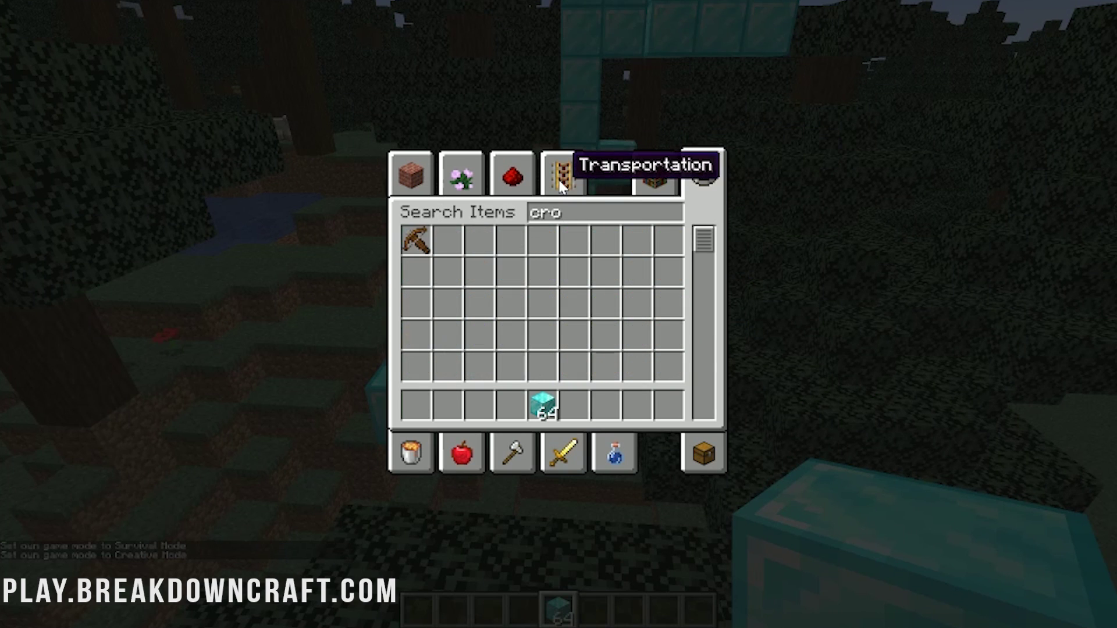
{"action": "key", "text": "ctrl+a"}
{"action": "left_click", "coordinate": [416, 241]}
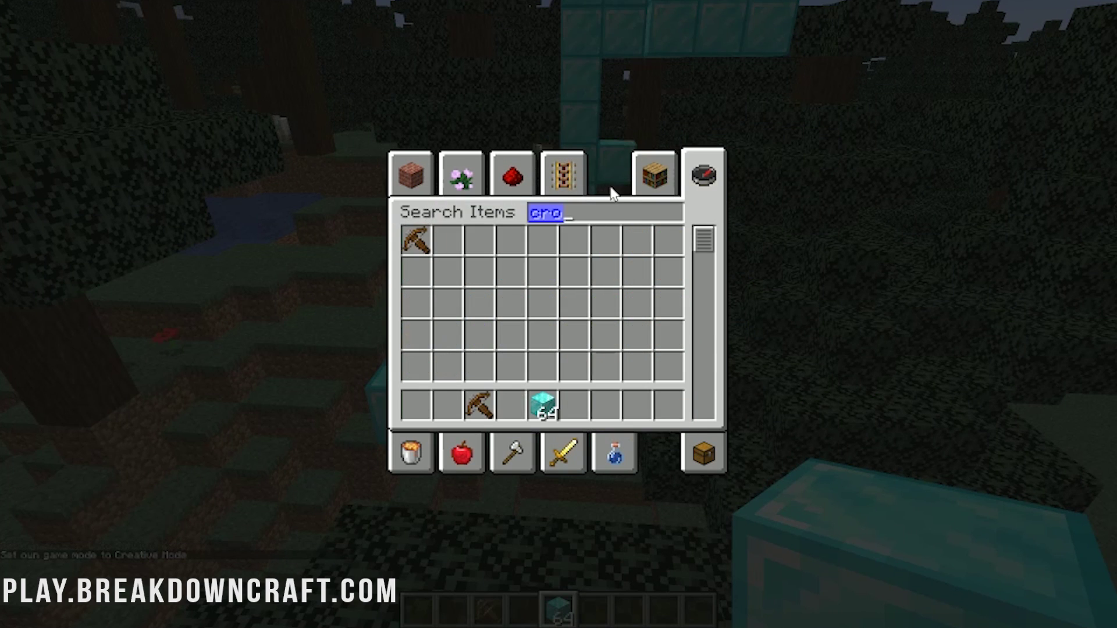
- Search the items for "pan" and put a Panda Spawn Egg in the fourth hotbar slot
{"action": "type", "text": "pan"}
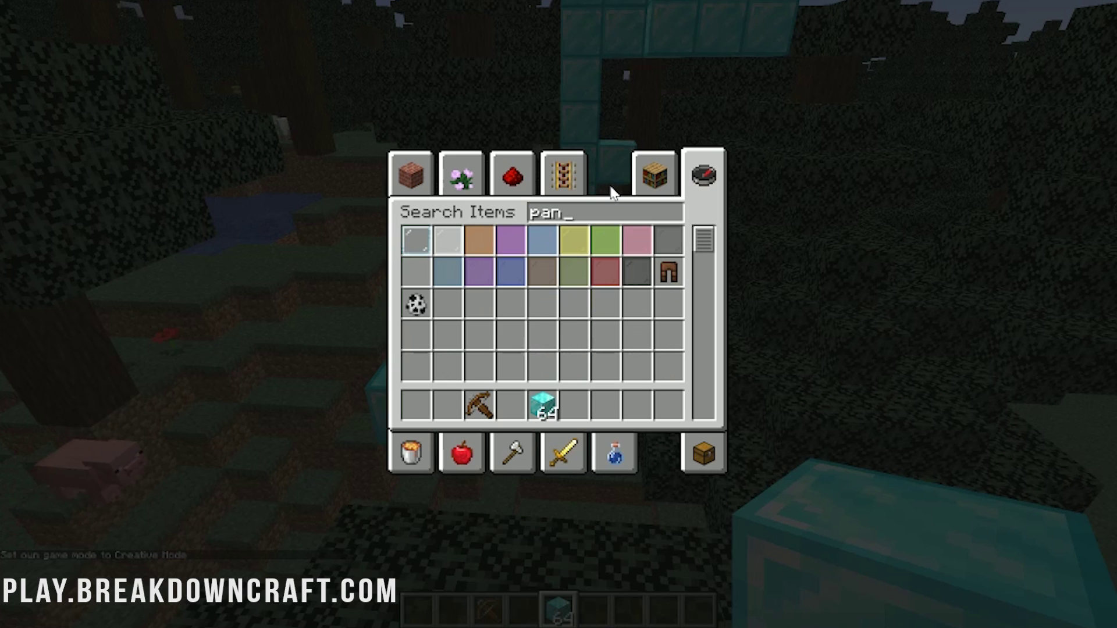
{"action": "left_click", "coordinate": [408, 311]}
{"action": "left_click", "coordinate": [511, 405]}
- Search the items for "vil" and put a Villager Spawn Egg in the seventh hotbar slot
{"action": "key", "text": "ctrl+a"}
{"action": "type", "text": "vil"}
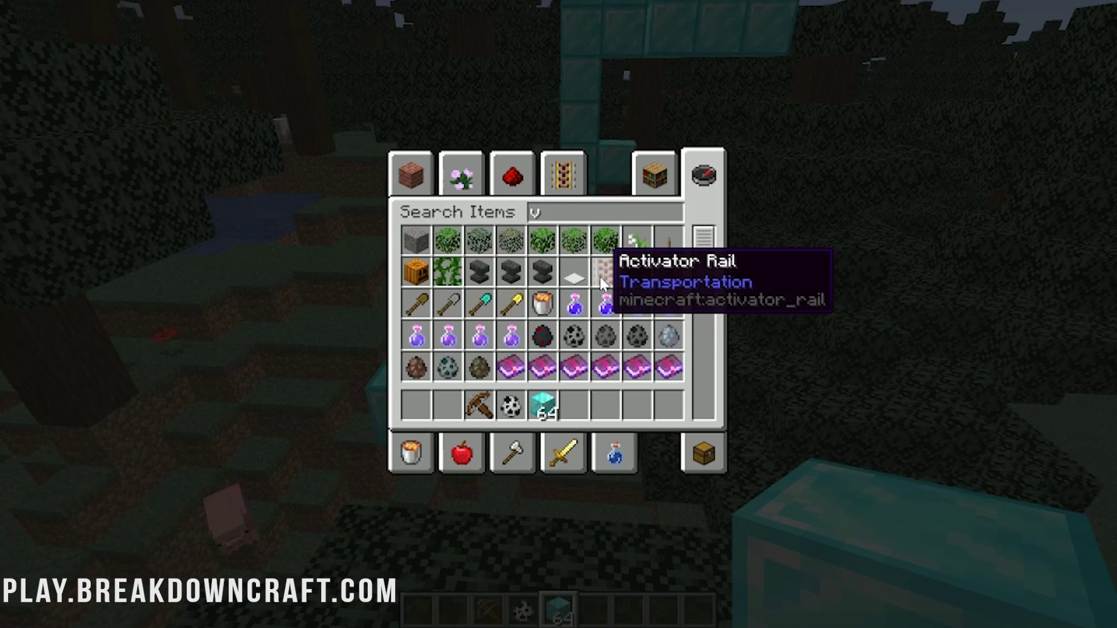
{"action": "left_click", "coordinate": [511, 240]}
{"action": "key", "text": "ctrl+a"}
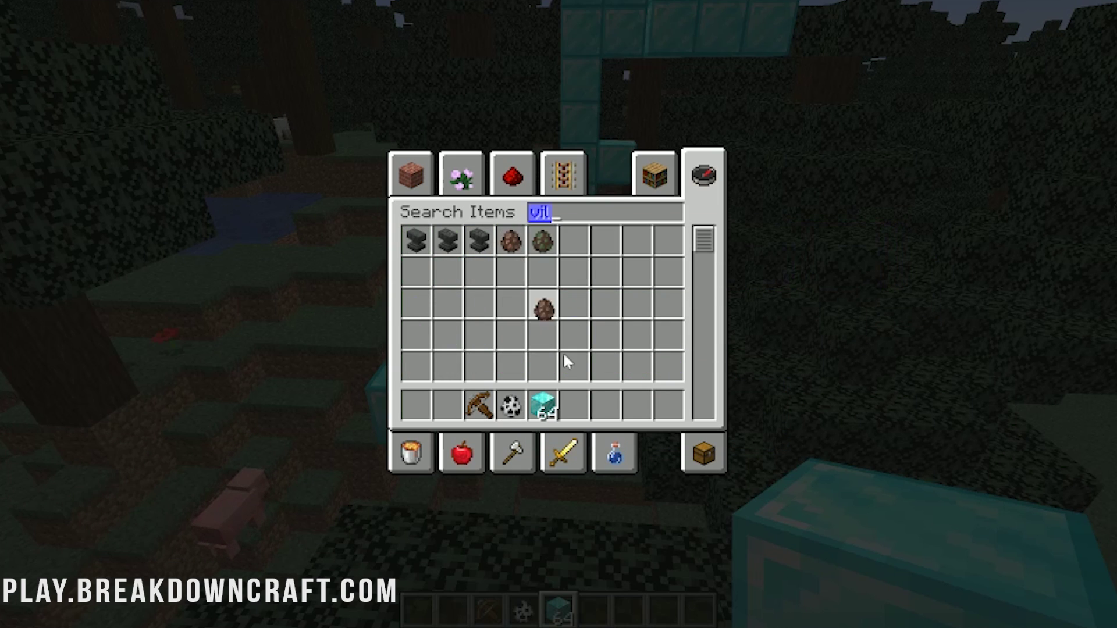
{"action": "left_click", "coordinate": [598, 406]}
- Search the items for "pil", put a Pillager Spawn Egg in the sixth hotbar slot, and close the inventory
{"action": "key", "text": "BackSpace"}
{"action": "type", "text": "pil"}
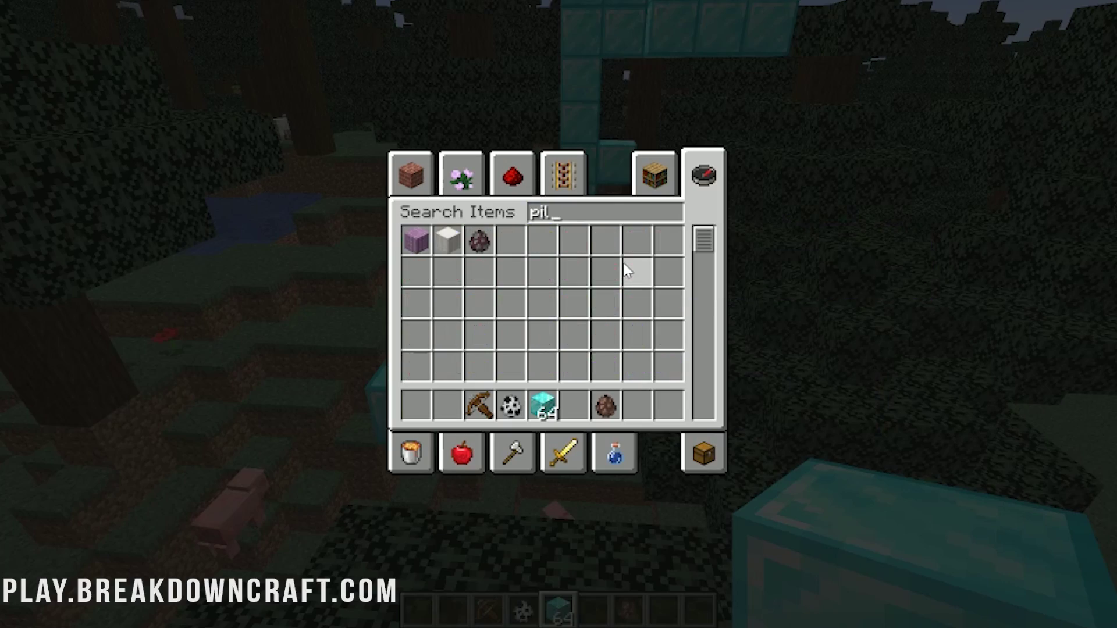
{"action": "left_click", "coordinate": [479, 240]}
{"action": "key", "text": "ctrl+a"}
{"action": "left_click", "coordinate": [574, 406]}
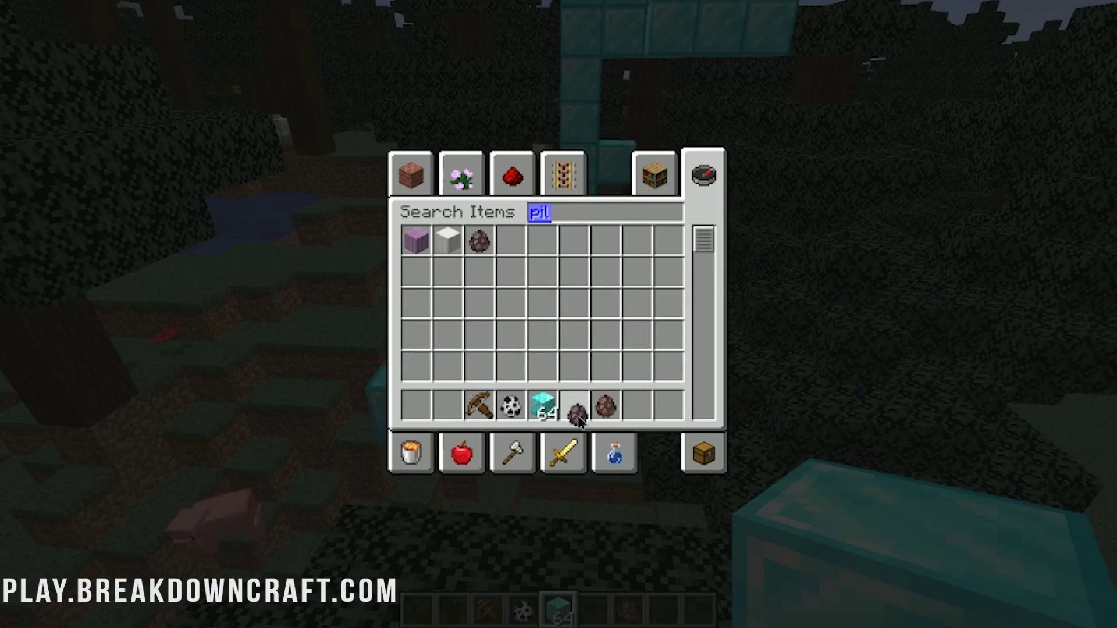
{"action": "key", "text": "Escape"}
- Spawn villagers on the diamond blocks with the Villager Spawn Egg
{"action": "key", "text": "7"}
{"action": "right_click", "coordinate": [557, 313]}
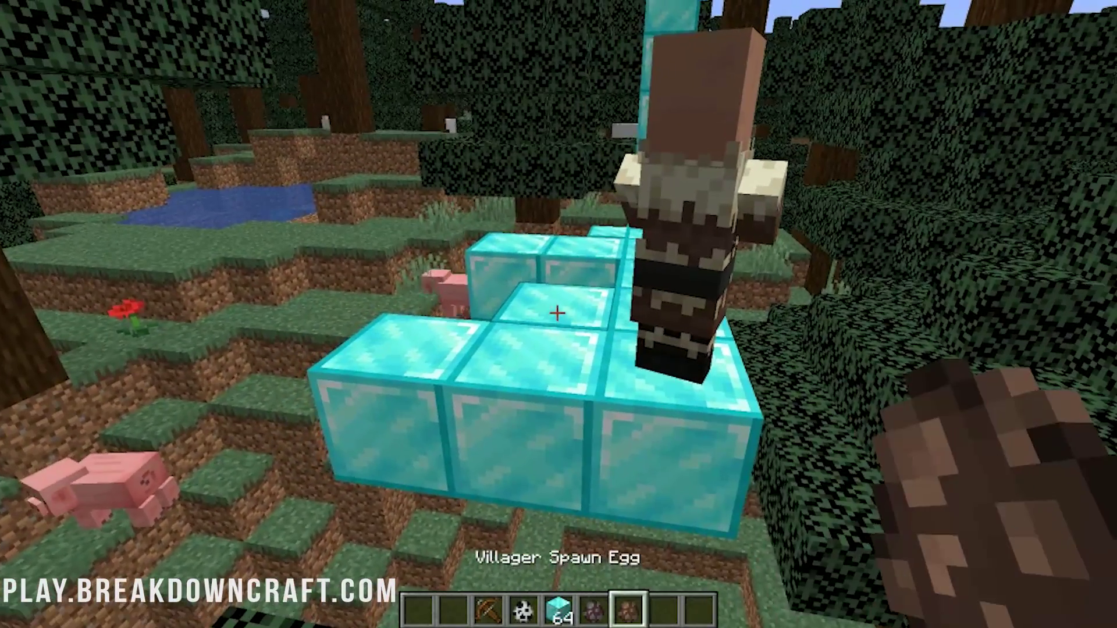
{"action": "right_click", "coordinate": [557, 313]}
- Spawn several pillagers on the diamond blocks with the Pillager Spawn Egg
{"action": "key", "text": "6"}
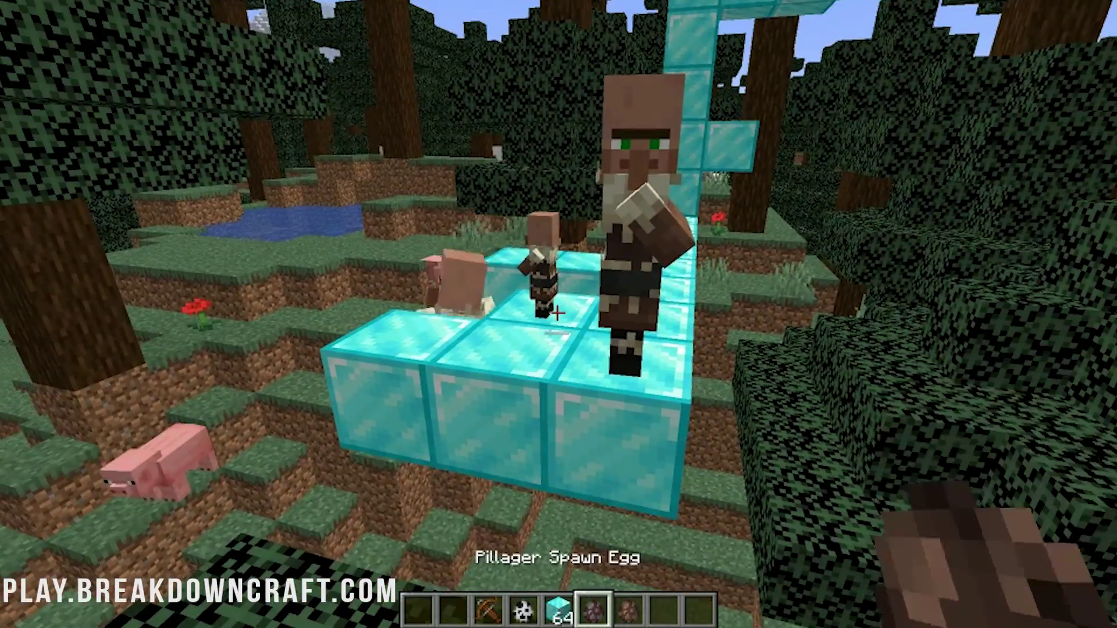
{"action": "right_click", "coordinate": [557, 314]}
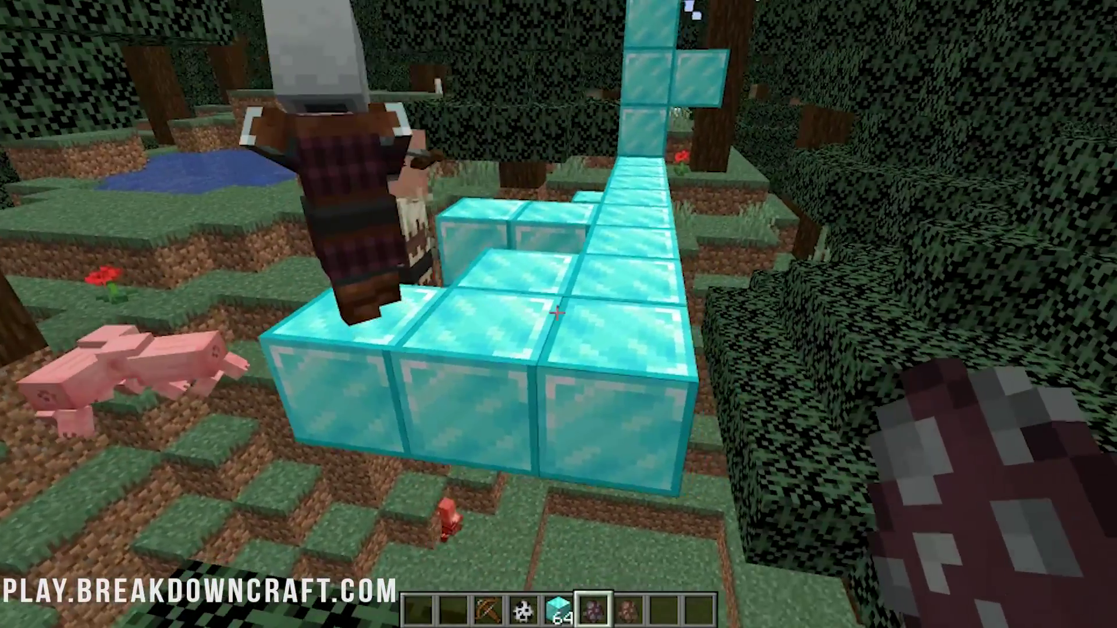
{"action": "right_click", "coordinate": [557, 314]}
{"action": "right_click", "coordinate": [558, 314]}
- Spawn several pandas on the diamond blocks with the Panda Spawn Egg
{"action": "scroll", "coordinate": [558, 313], "scroll_direction": "up", "scroll_amount": 2}
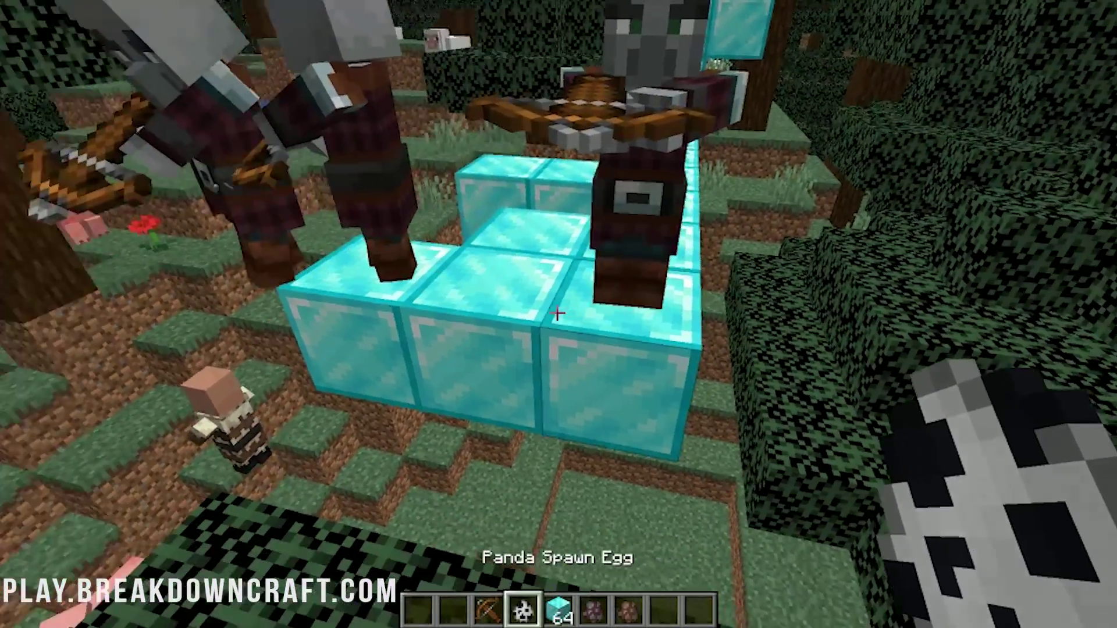
{"action": "right_click", "coordinate": [557, 313]}
{"action": "right_click", "coordinate": [557, 314]}
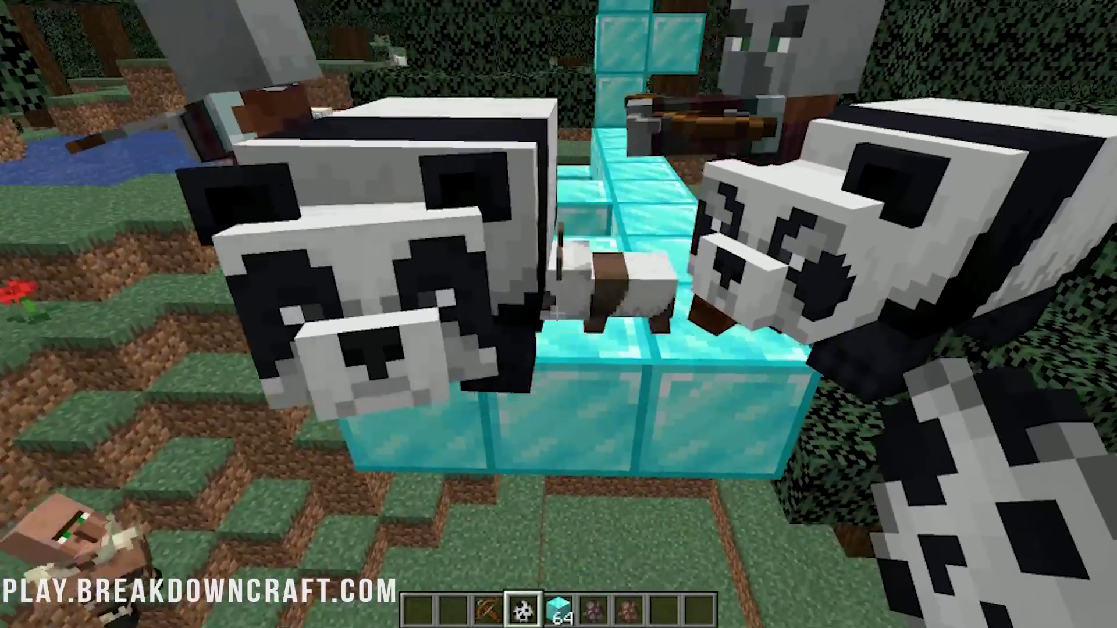
{"action": "right_click", "coordinate": [557, 314]}
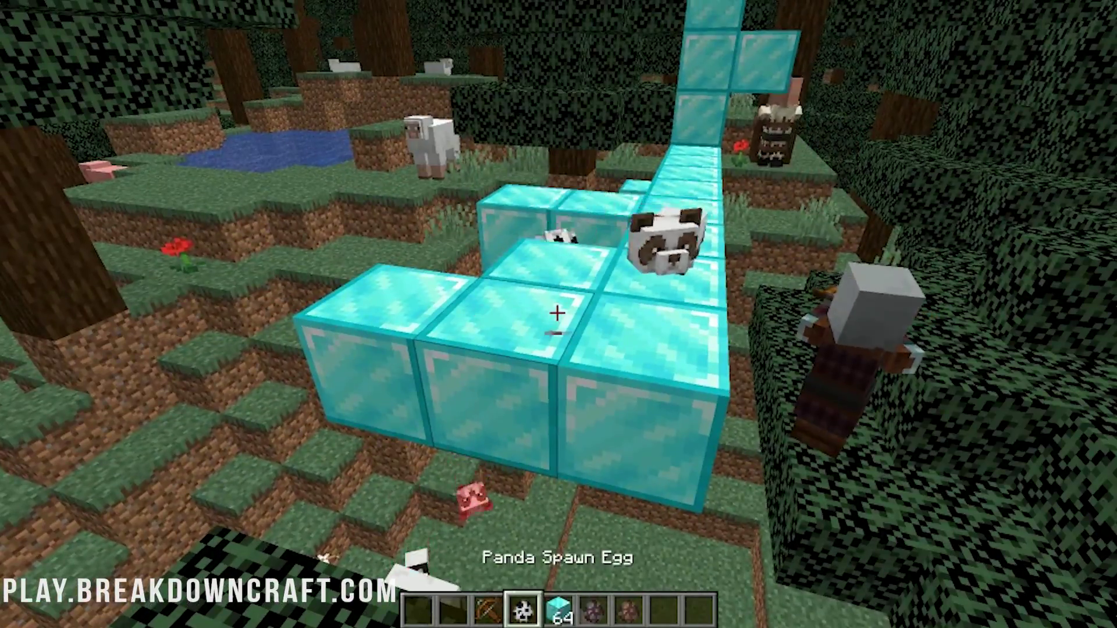
- Equip the crossbow, shoot at the pillager beside the diamond block path, and keep loading and firing it
{"action": "scroll", "coordinate": [557, 313], "scroll_direction": "up", "scroll_amount": 1}
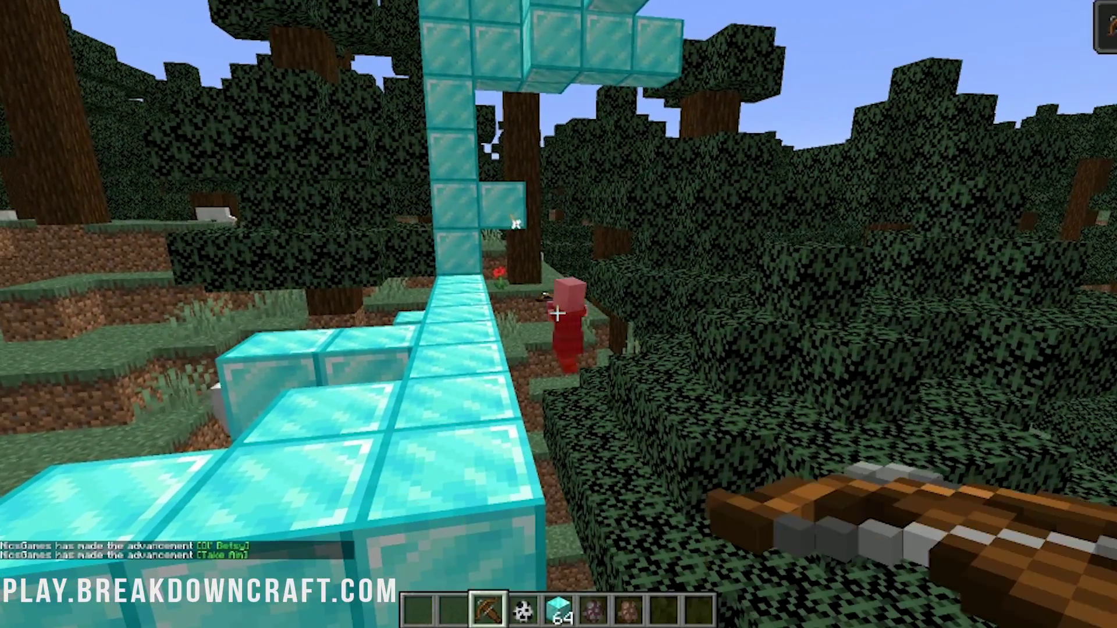
{"action": "right_click", "coordinate": [557, 314]}
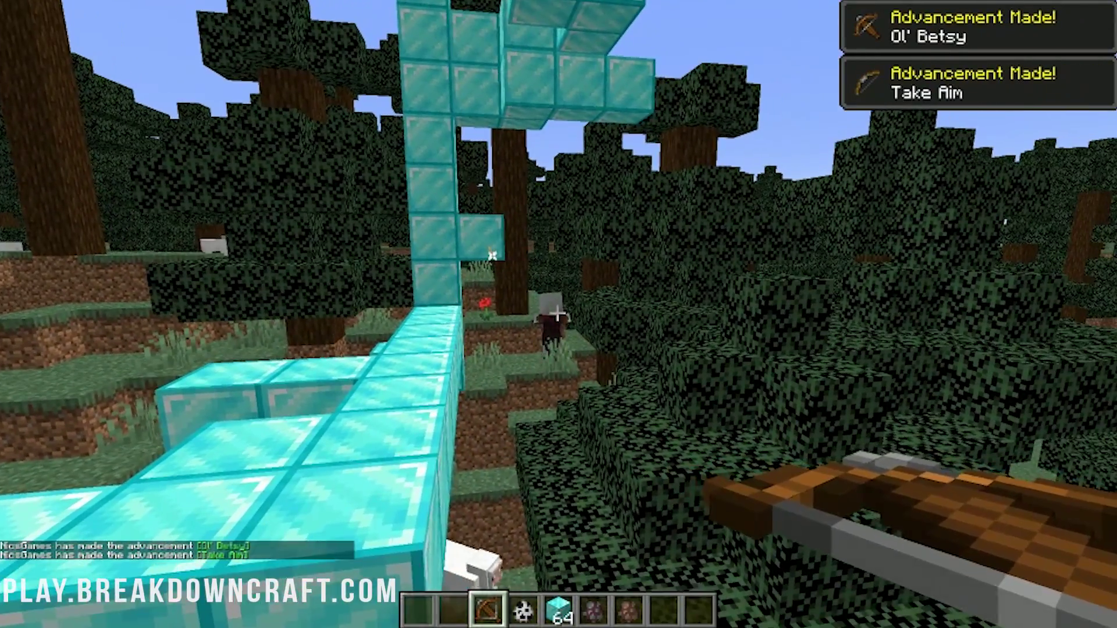
{"action": "right_click", "coordinate": [558, 313]}
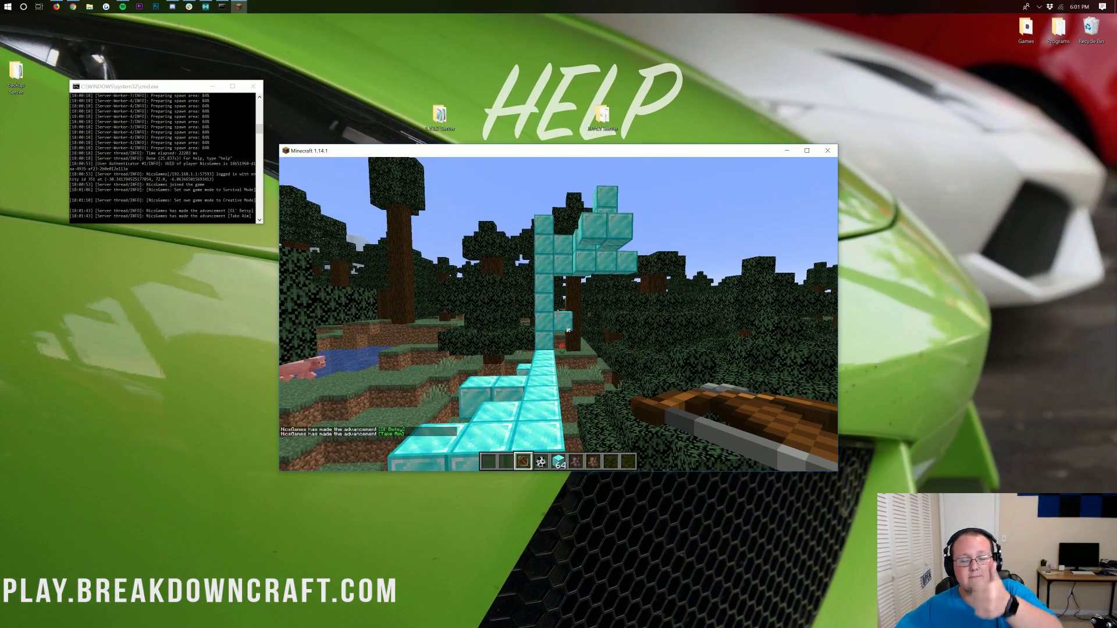
{"action": "right_click", "coordinate": [568, 330]}
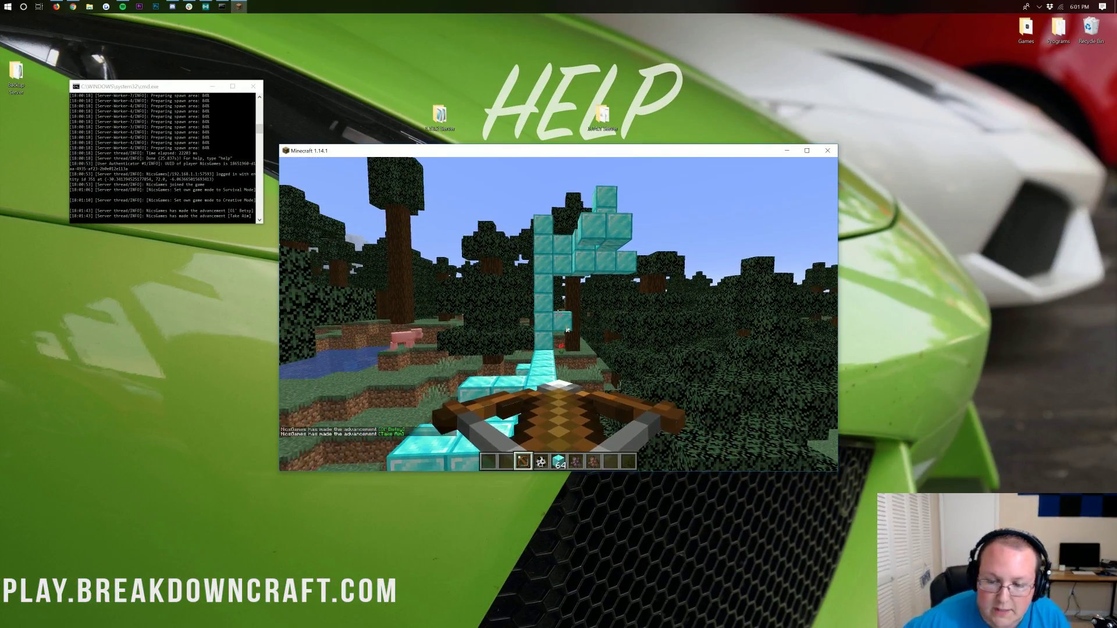
{"action": "right_click", "coordinate": [573, 333]}
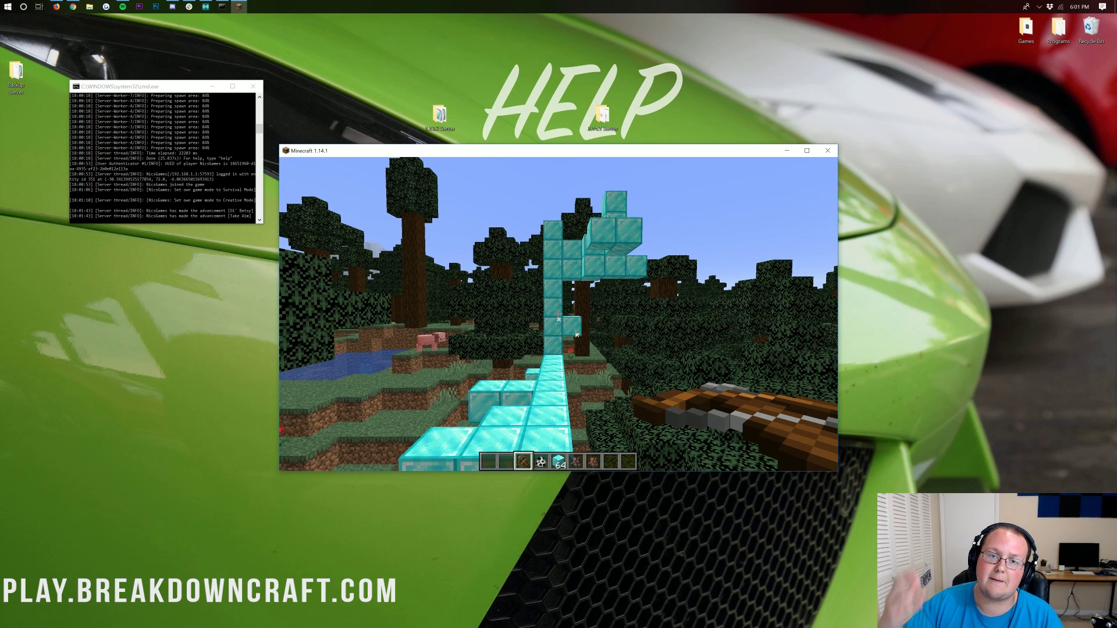